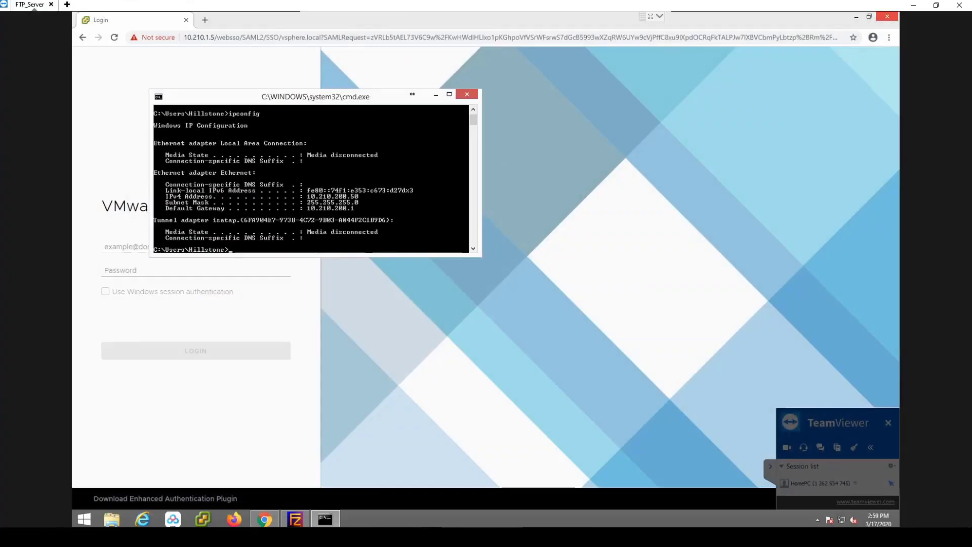
- Close the command prompt window and log in to vSphere with the administrator account's user name and password
{"action": "left_click", "coordinate": [473, 93]}
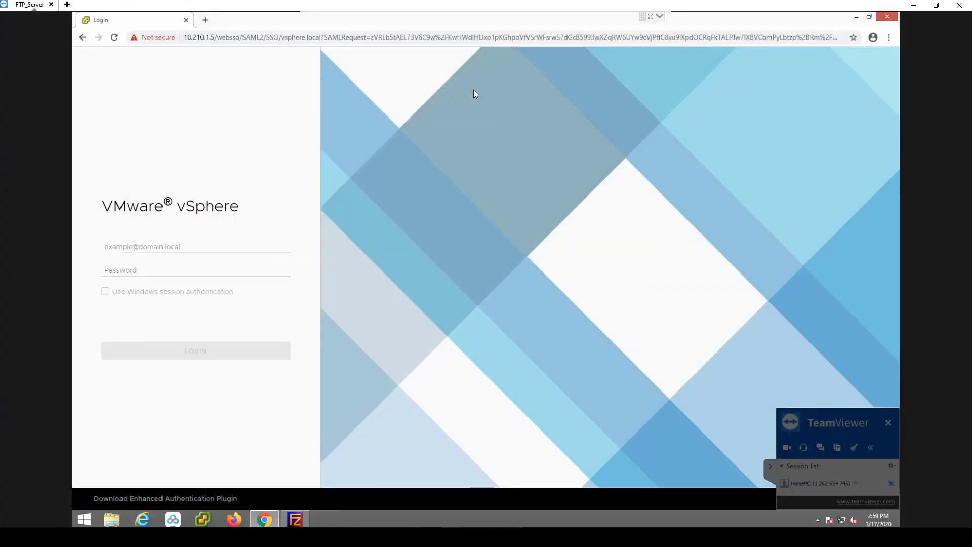
{"action": "left_click", "coordinate": [153, 246]}
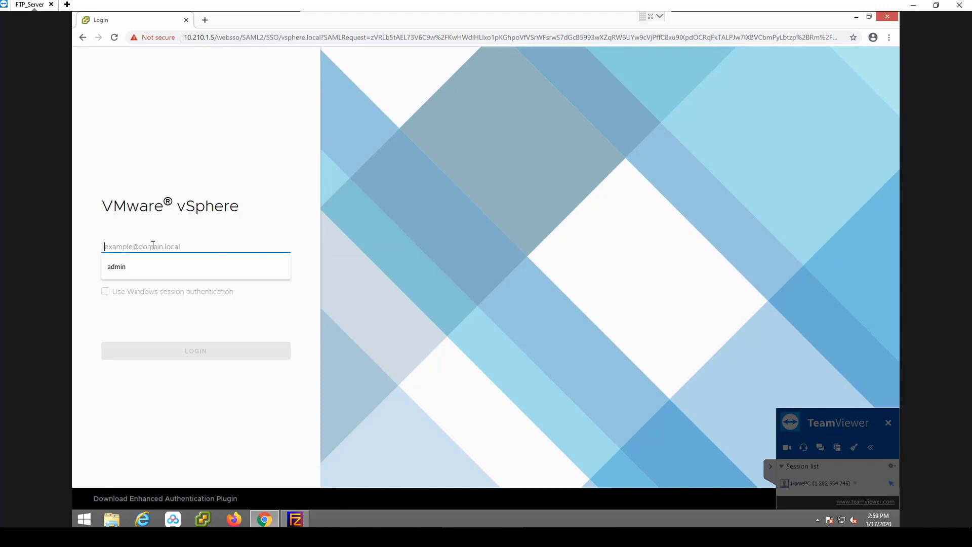
{"action": "type", "text": "administ"}
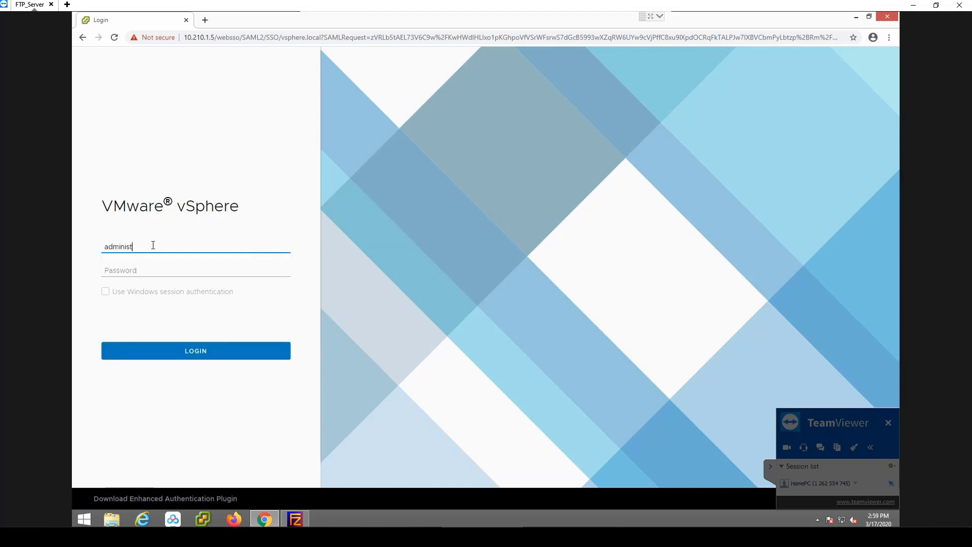
{"action": "type", "text": "rator@vsphere.local"}
{"action": "key", "text": "Tab"}
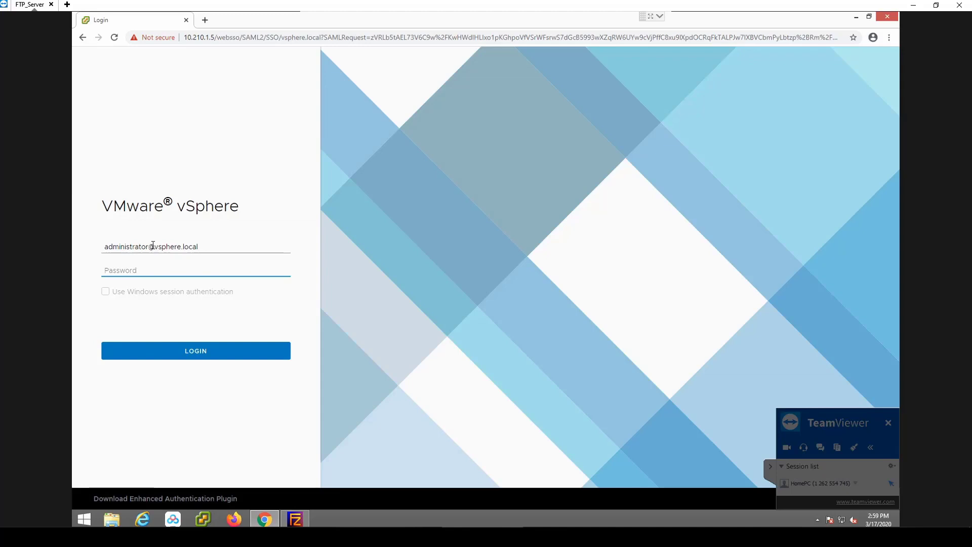
{"action": "type", "text": "*************"}
{"action": "left_click", "coordinate": [188, 352]}
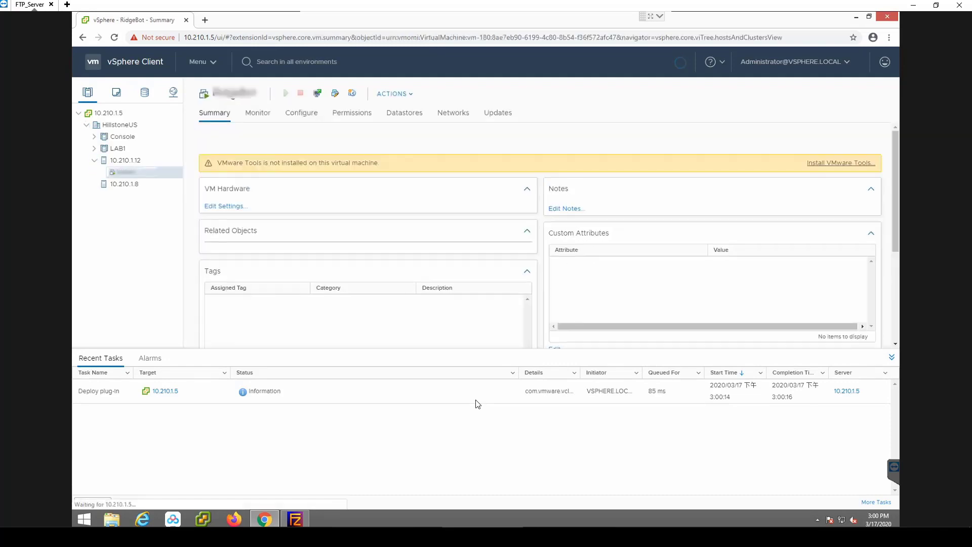
- Begin an OVF template deployment on host 10.210.1.12 with a local file as the source
{"action": "right_click", "coordinate": [124, 161]}
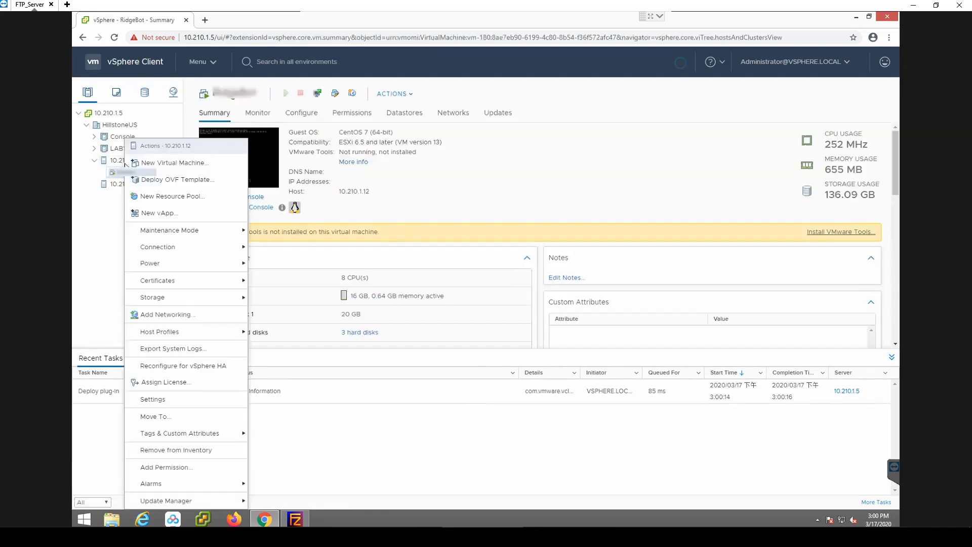
{"action": "left_click", "coordinate": [158, 185]}
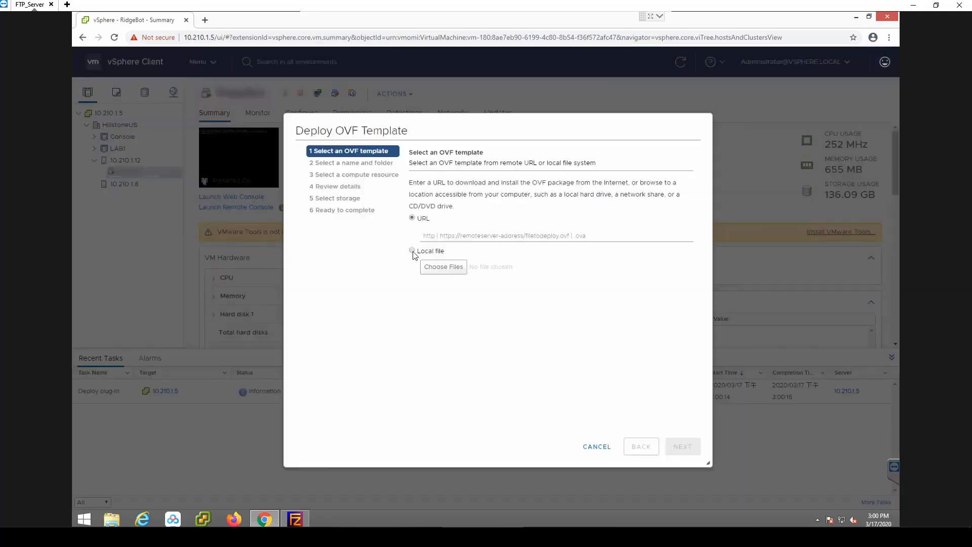
{"action": "left_click", "coordinate": [412, 250]}
- Load SG6000-CloudEdge-5.5R7P4.ova from the FTP\StoneOS\5.5R7P4 folder on drive C as the template and continue
{"action": "left_click", "coordinate": [444, 267]}
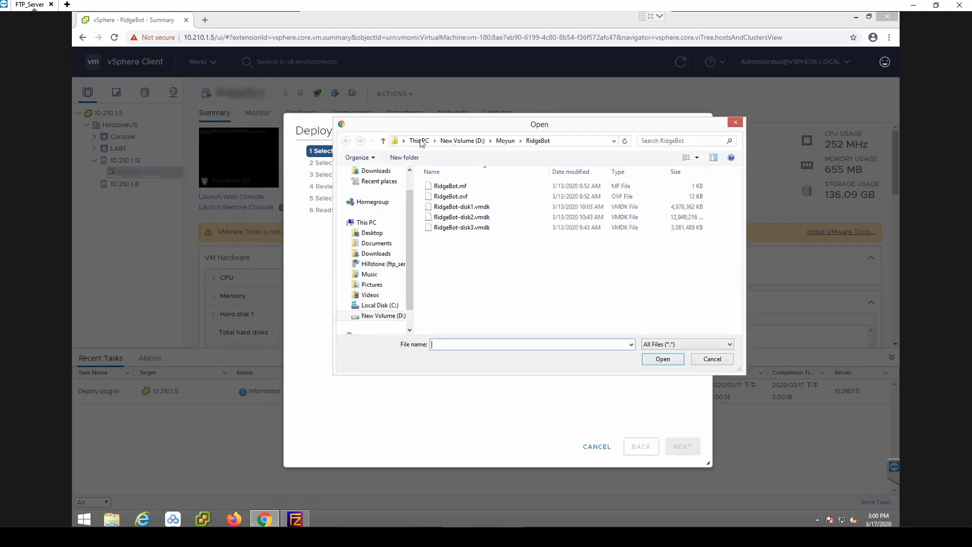
{"action": "left_click", "coordinate": [414, 142]}
{"action": "double_click", "coordinate": [440, 317]}
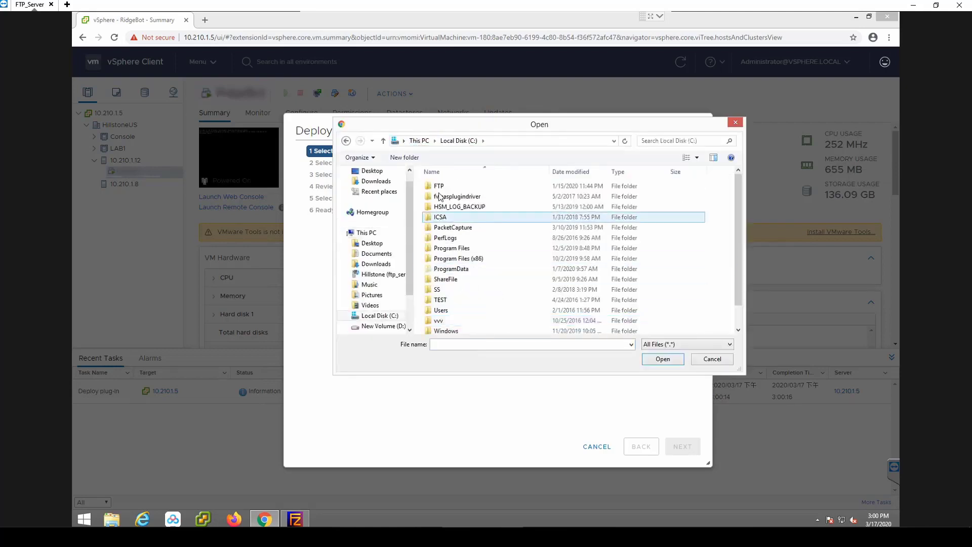
{"action": "double_click", "coordinate": [439, 187]}
{"action": "scroll", "coordinate": [440, 289], "scroll_direction": "down", "scroll_amount": 3}
{"action": "double_click", "coordinate": [445, 288]}
{"action": "scroll", "coordinate": [445, 287], "scroll_direction": "down", "scroll_amount": 3}
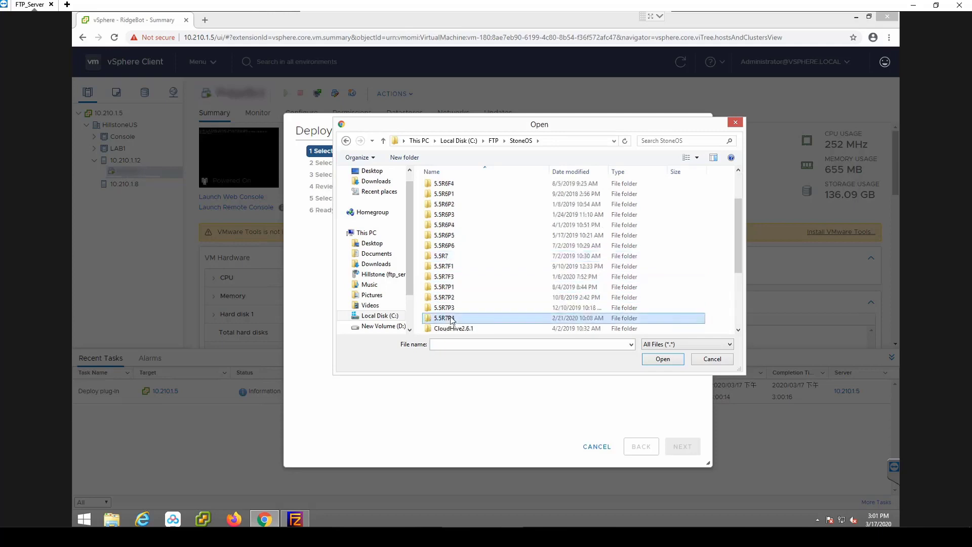
{"action": "double_click", "coordinate": [446, 319]}
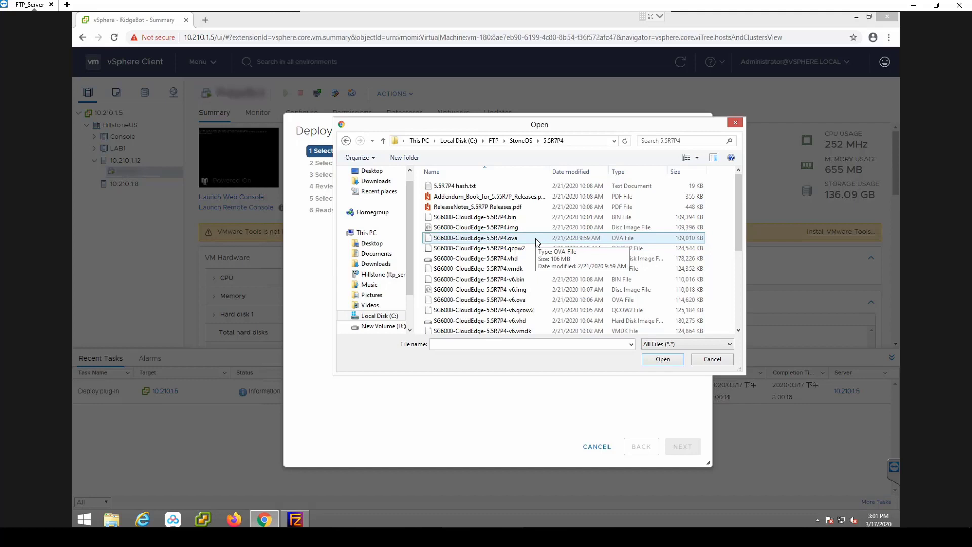
{"action": "left_click", "coordinate": [537, 240]}
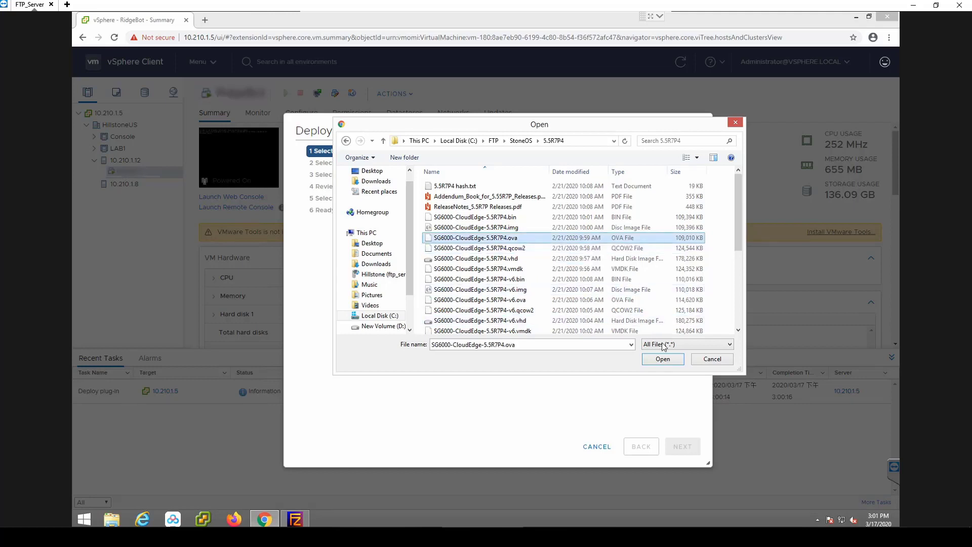
{"action": "left_click", "coordinate": [661, 359]}
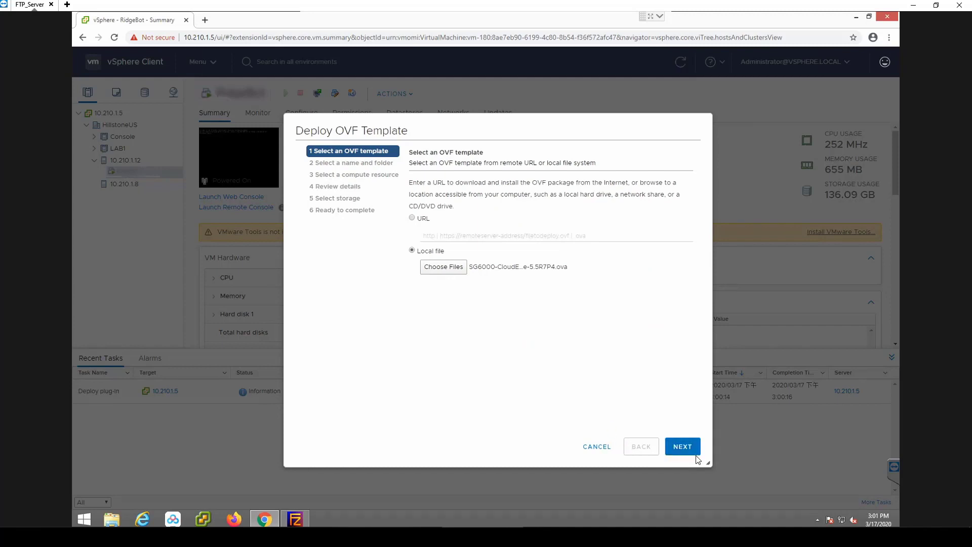
{"action": "left_click", "coordinate": [683, 449]}
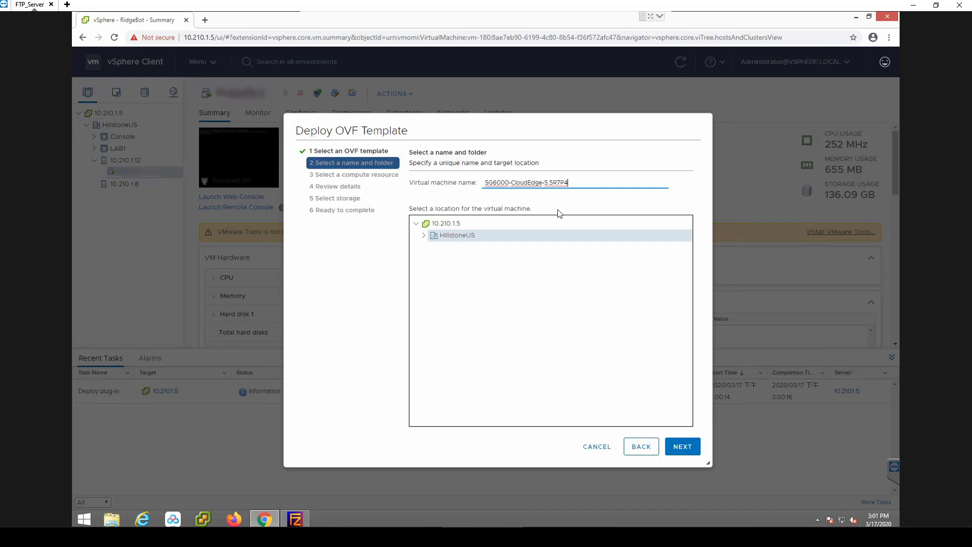
- Accept the suggested VM name, HillstoneUS location and host 10.210.1.12, and store the VM on 12datastore2
{"action": "left_click", "coordinate": [680, 454]}
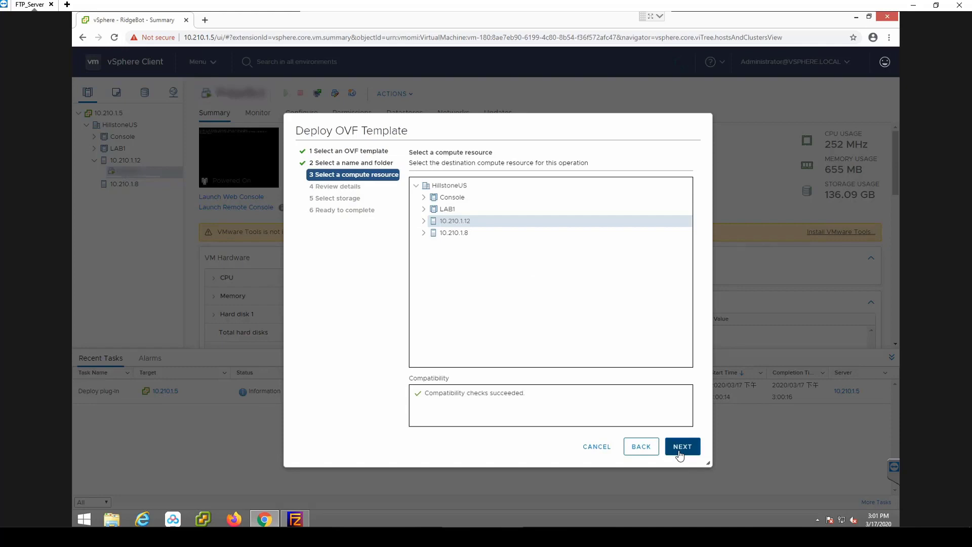
{"action": "left_click", "coordinate": [680, 453]}
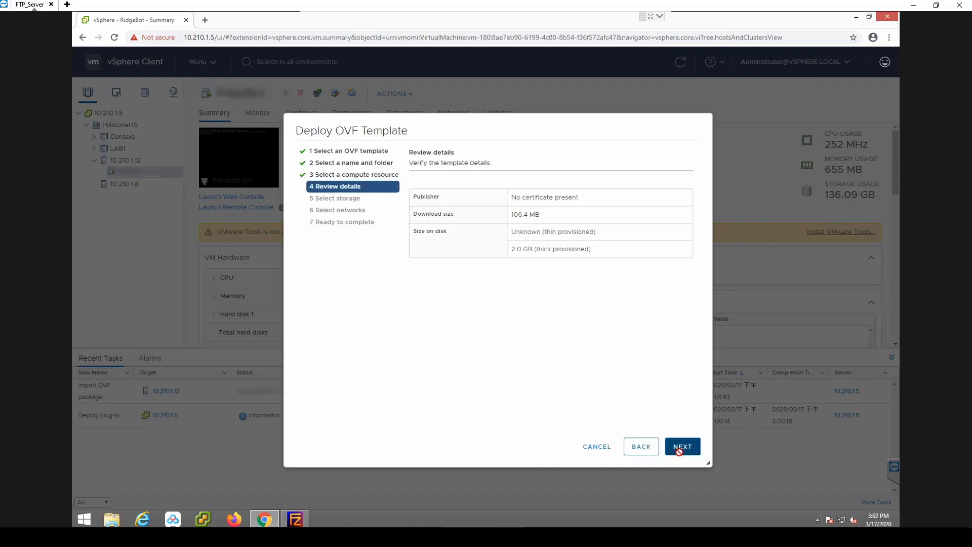
{"action": "left_click", "coordinate": [681, 447]}
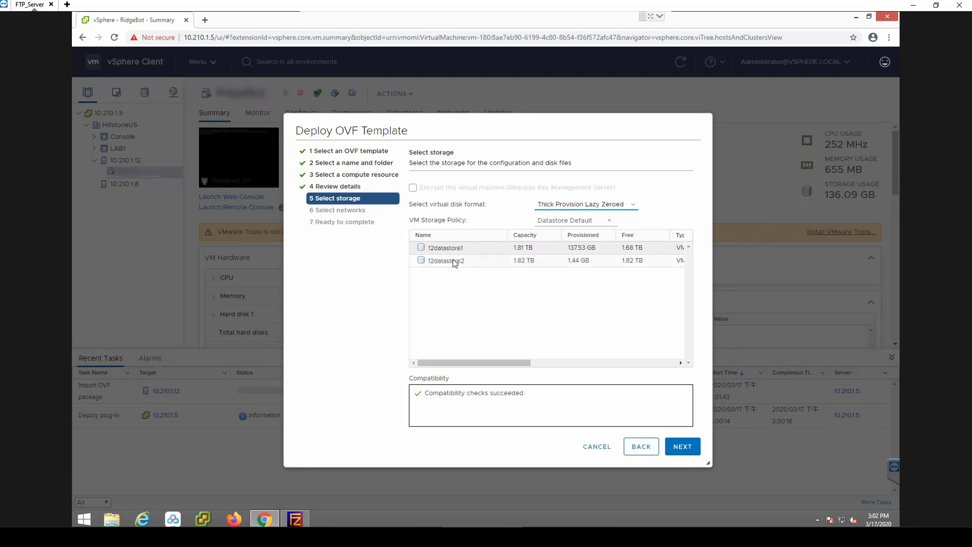
{"action": "left_click", "coordinate": [453, 260]}
{"action": "left_click", "coordinate": [683, 448]}
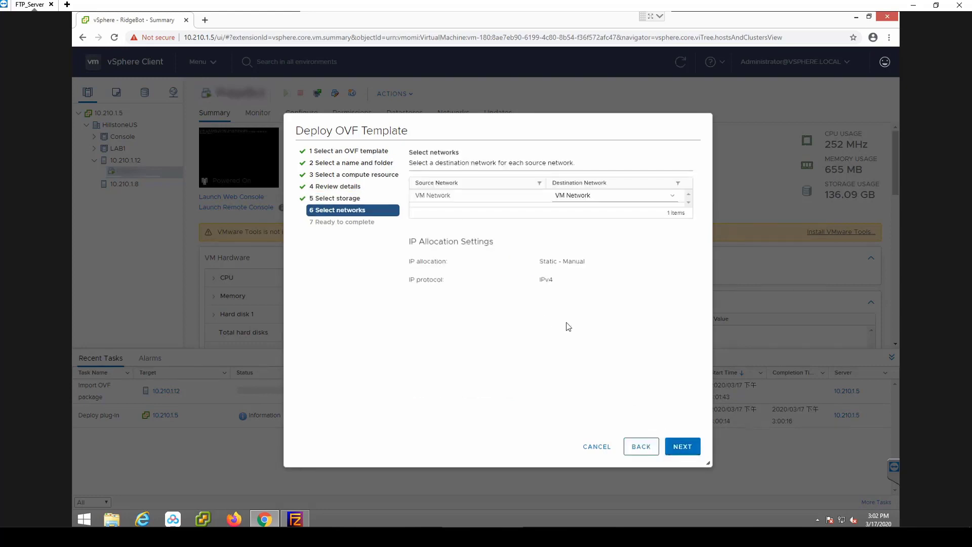
- Map the VM Network source to destination network VLAN1101 and finish the deployment wizard
{"action": "left_click", "coordinate": [672, 199]}
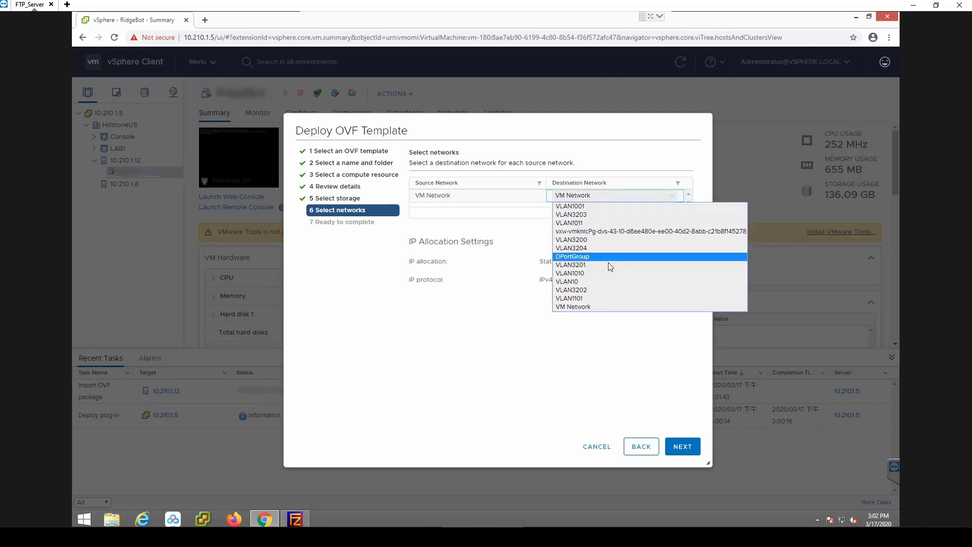
{"action": "left_click", "coordinate": [586, 298]}
{"action": "left_click", "coordinate": [682, 447]}
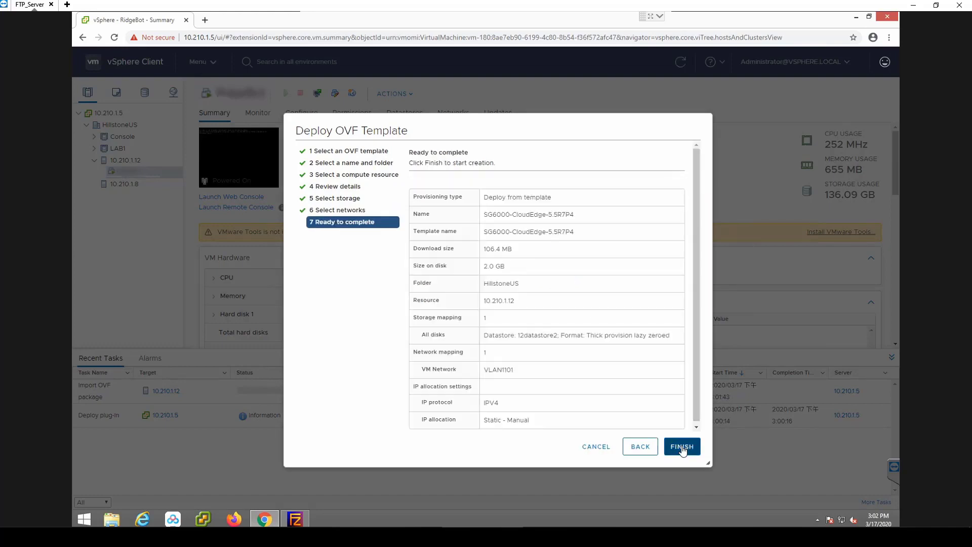
{"action": "left_click", "coordinate": [683, 448]}
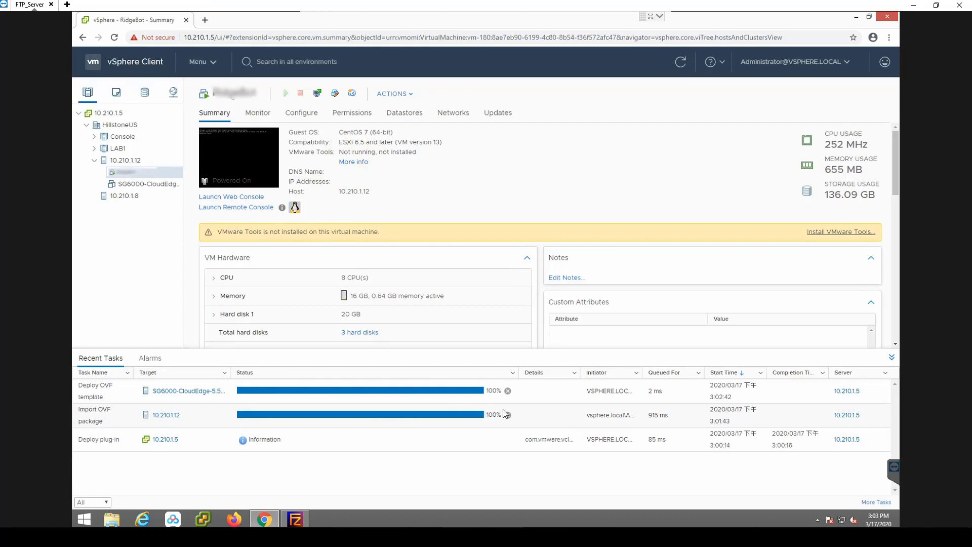
- Open the web console of the deployed SG6000-CloudEdge VM and log in with the hillstone user name and account password
{"action": "left_click", "coordinate": [155, 185]}
{"action": "left_click", "coordinate": [231, 201]}
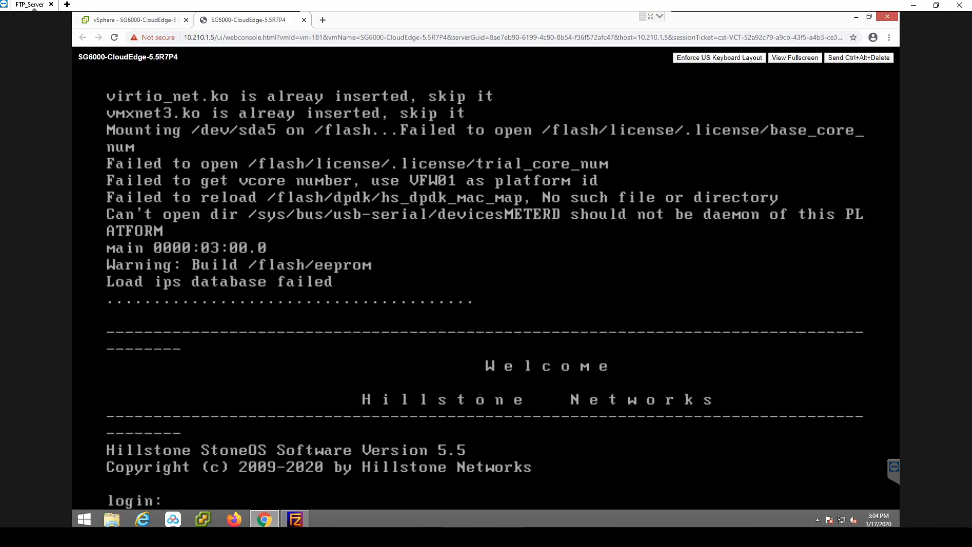
{"action": "key", "text": "Return"}
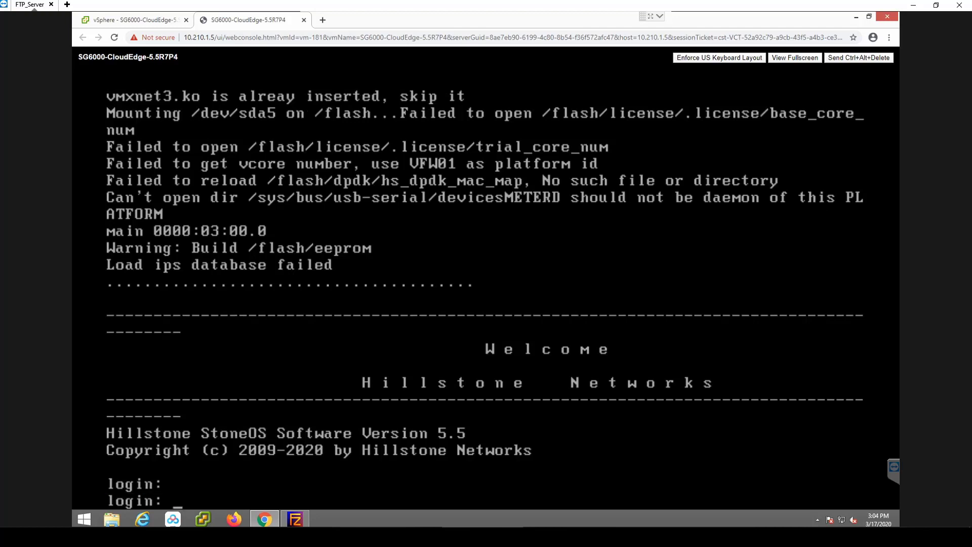
{"action": "type", "text": "hillstone"}
{"action": "key", "text": "Return"}
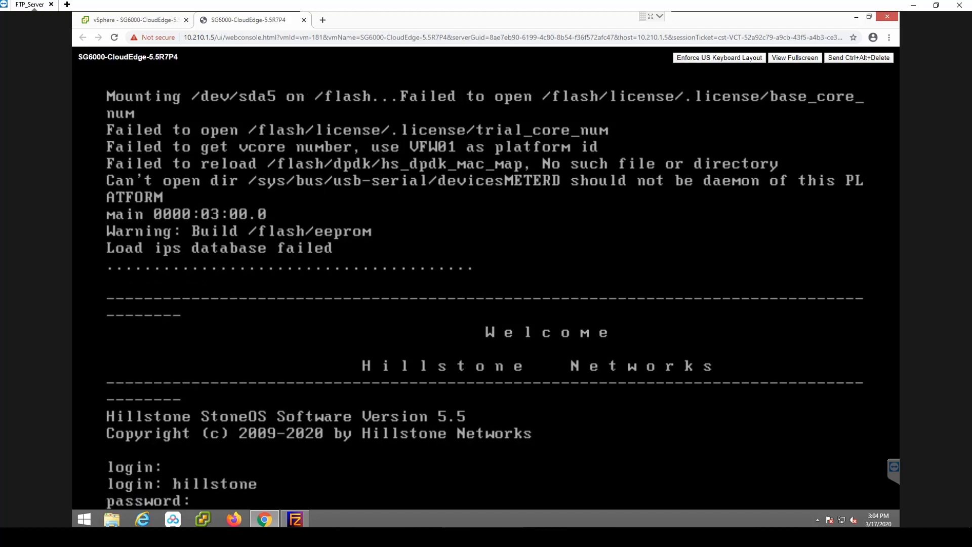
{"action": "key", "text": "Return"}
- Display the firewall's interface list with the show interface command
{"action": "type", "text": "show inter"}
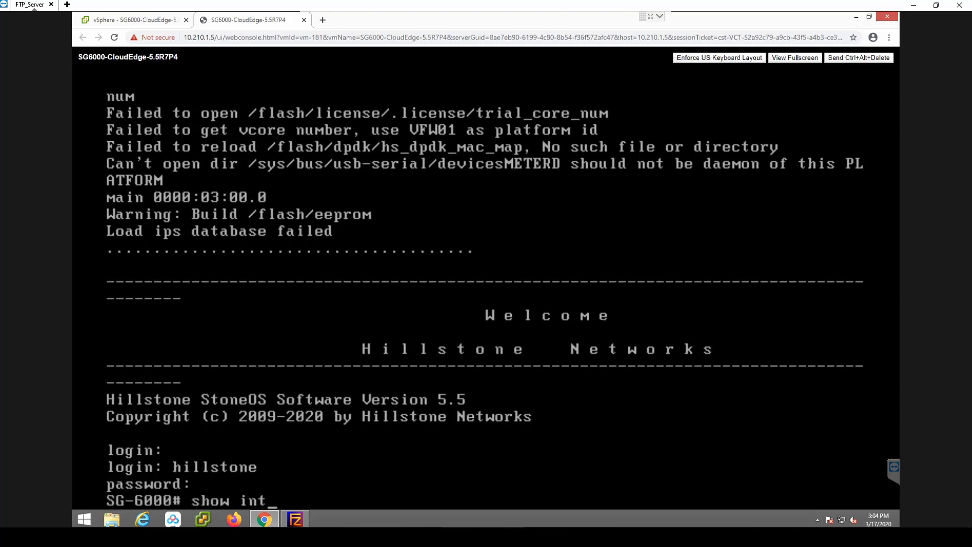
{"action": "key", "text": "Tab"}
{"action": "key", "text": "Return"}
- Test the firewall's network connectivity by pinging 8.8.8.8 and 10.210.200.50
{"action": "type", "text": "p"}
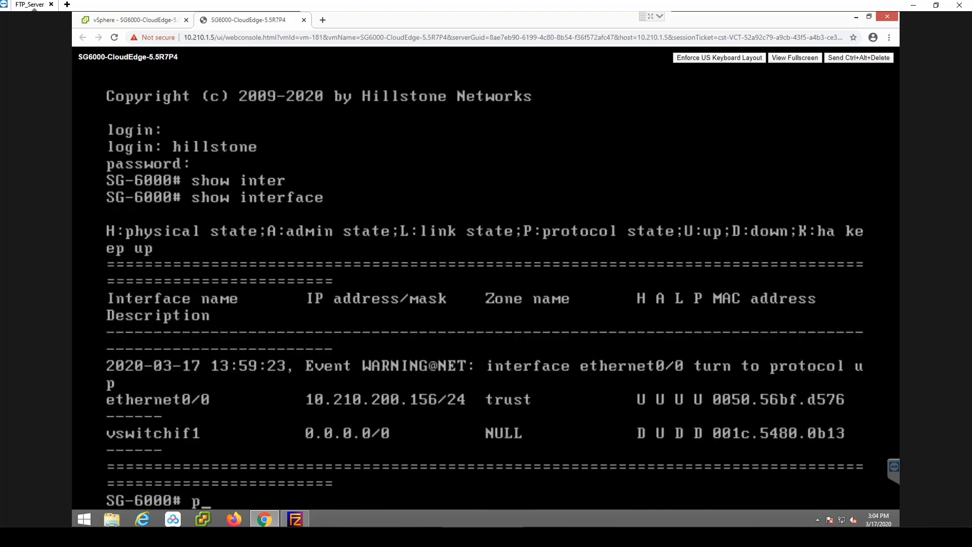
{"action": "type", "text": "ing 8.8.8.8"}
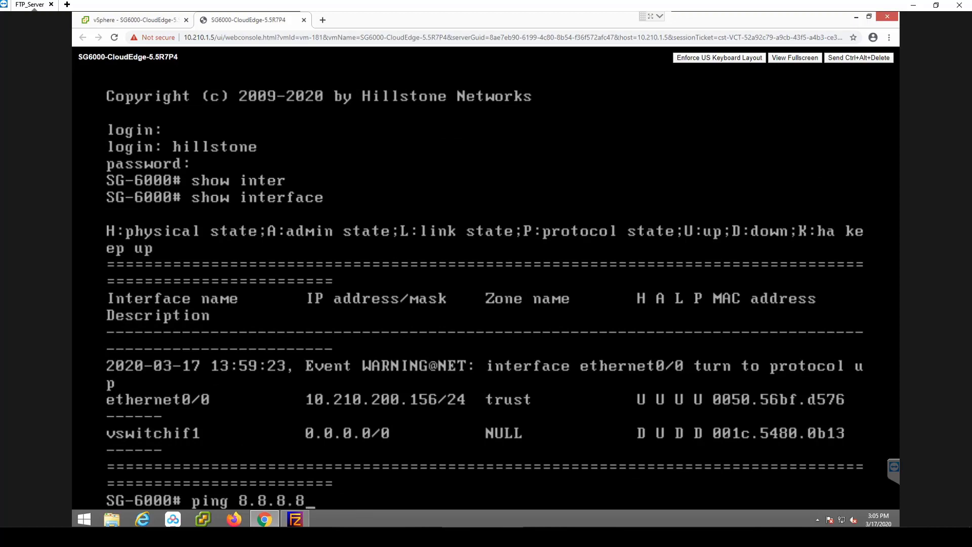
{"action": "key", "text": "Return"}
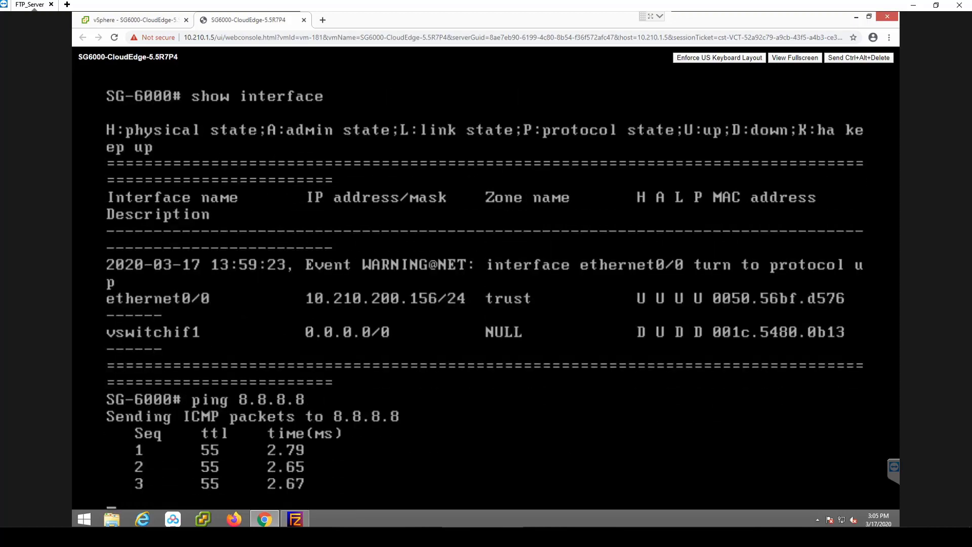
{"action": "type", "text": "pin"}
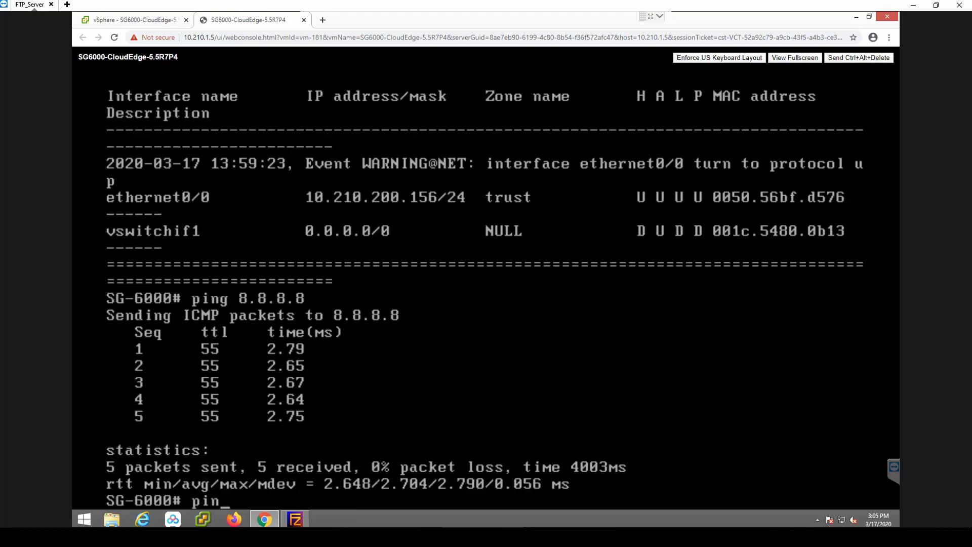
{"action": "type", "text": "g 10.210.202020-03-17 13:59:39, Event CRIT@SYS: System has started u"}
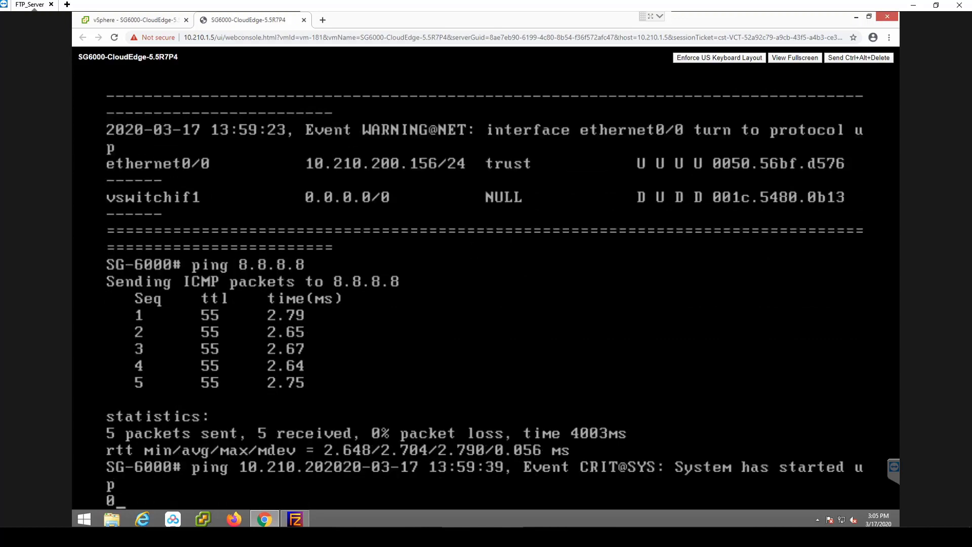
{"action": "key", "text": "Return"}
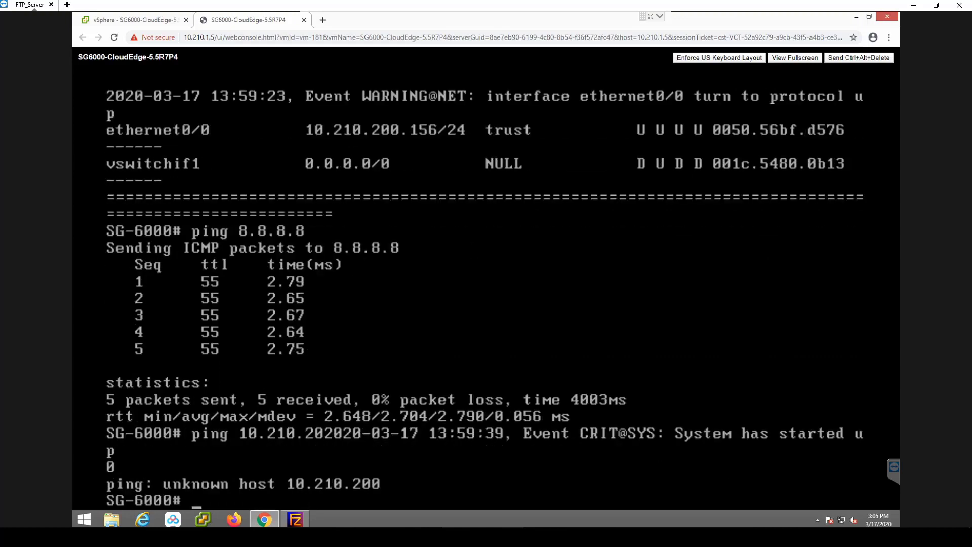
{"action": "key", "text": "Up"}
{"action": "type", "text": ".50"}
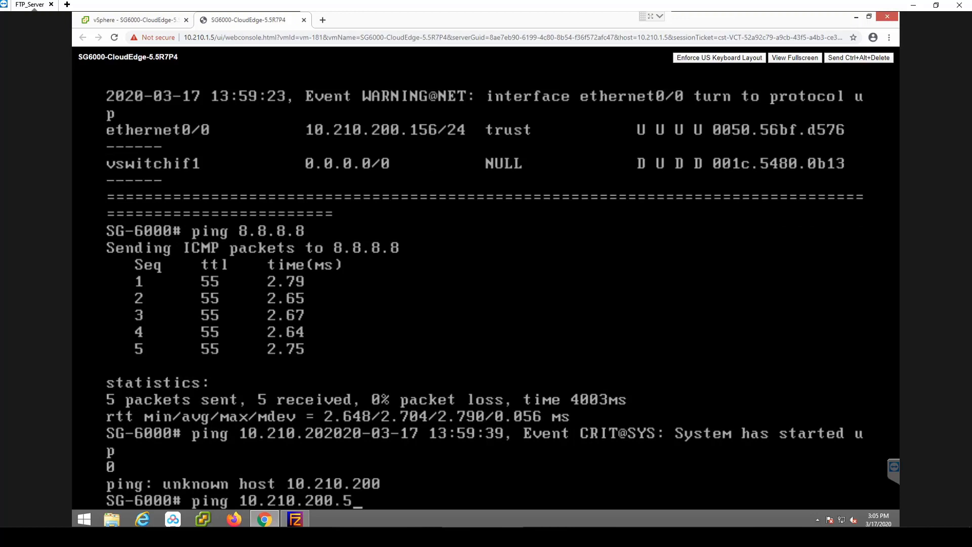
{"action": "key", "text": "Return"}
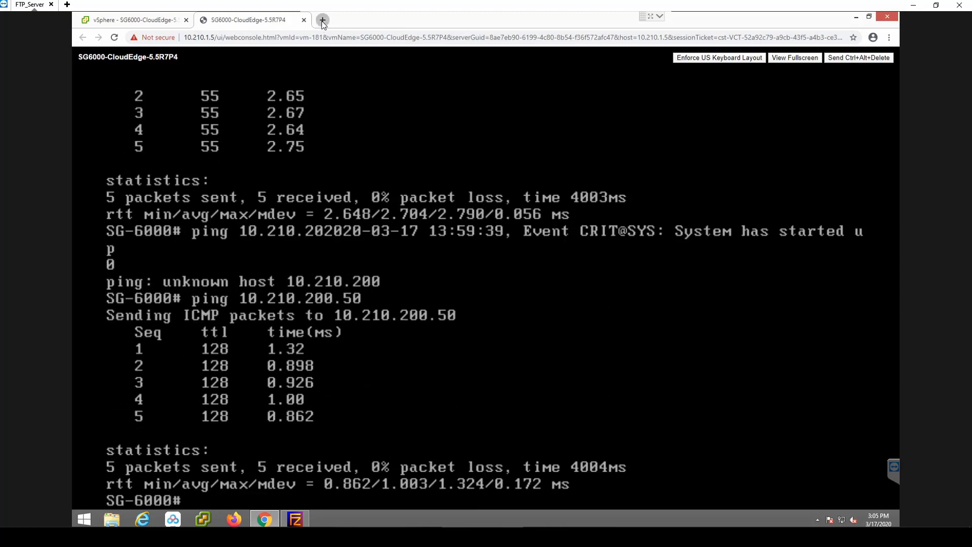
{"action": "left_click", "coordinate": [323, 20]}
{"action": "type", "text": "https://"}
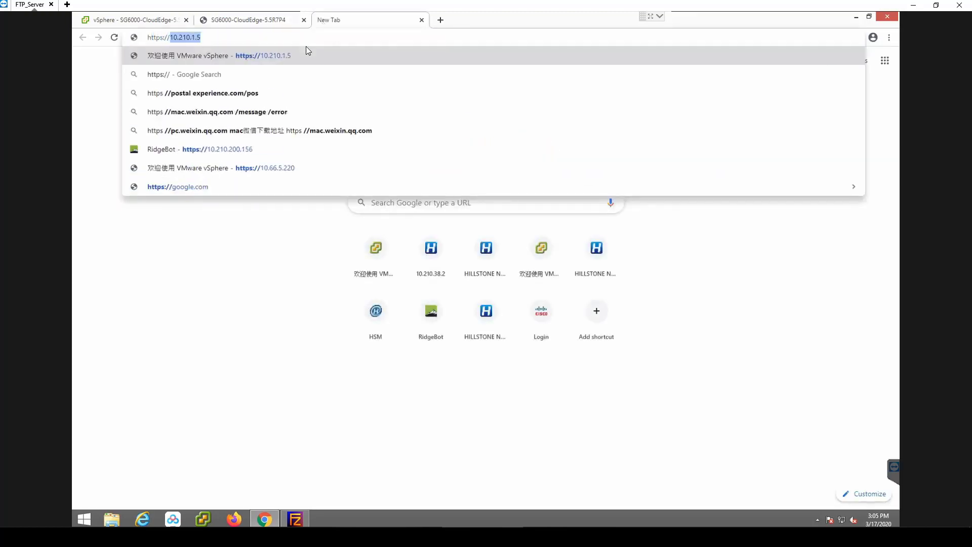
{"action": "type", "text": "10."}
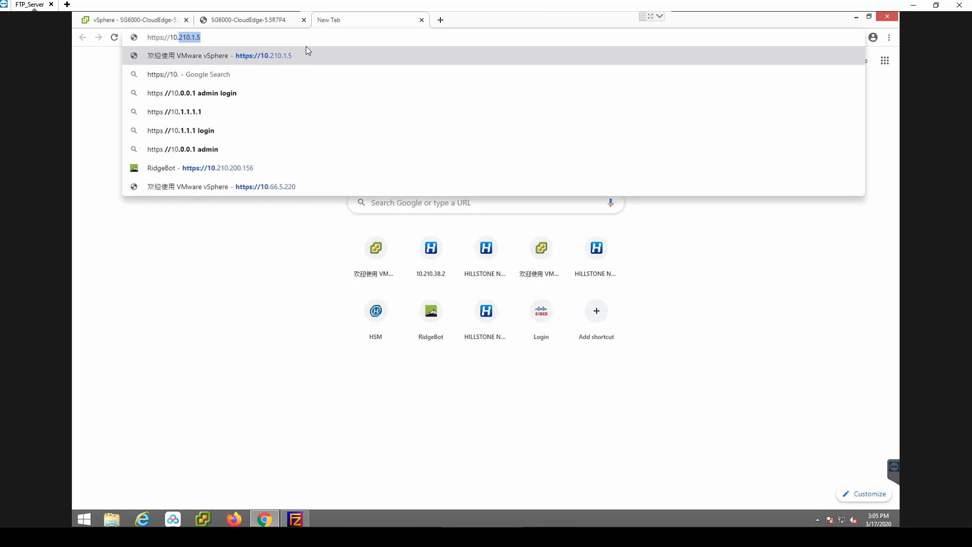
{"action": "type", "text": "210.2"}
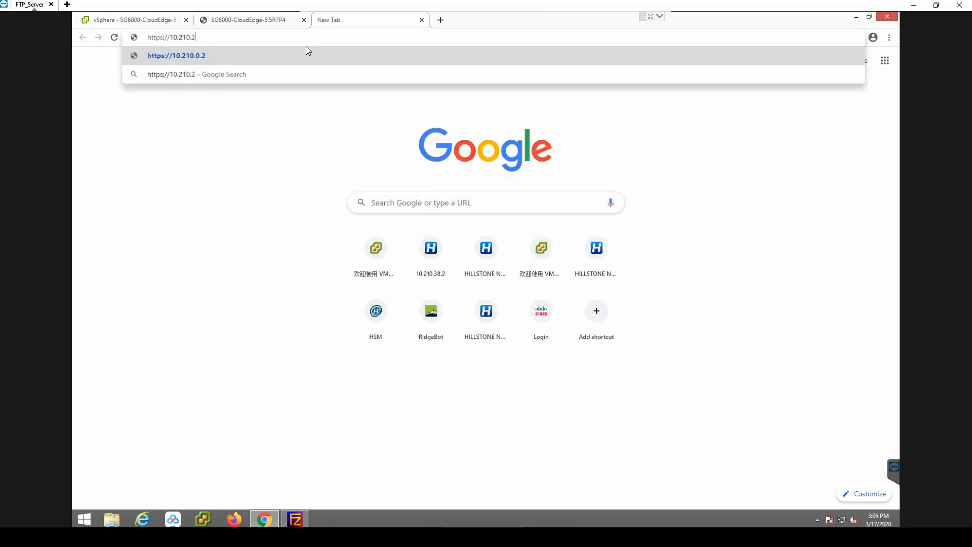
{"action": "type", "text": "00."}
- Look up the firewall's IP address by running show interface in the SG6000-CloudEdge console
{"action": "left_click", "coordinate": [275, 20]}
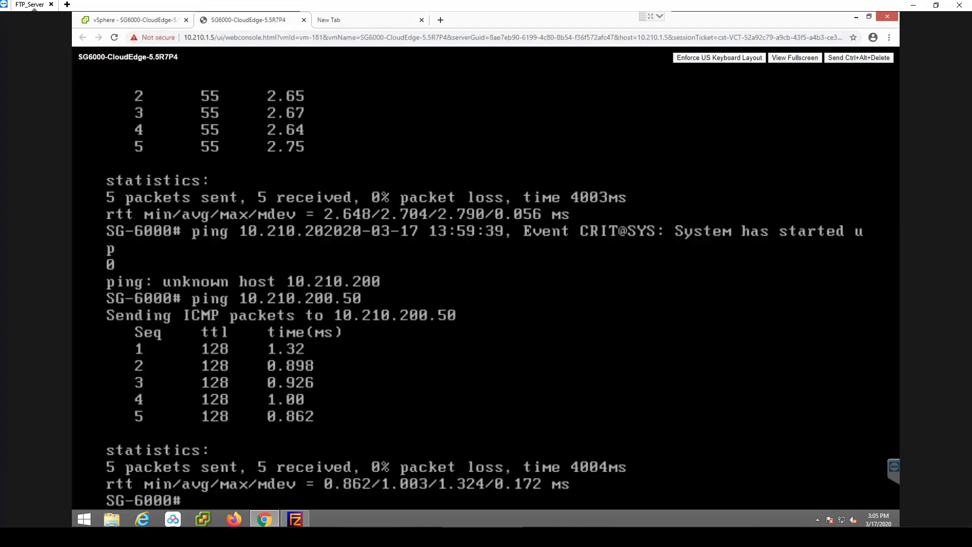
{"action": "type", "text": "show inter"}
{"action": "key", "text": "Tab"}
{"action": "key", "text": "Return"}
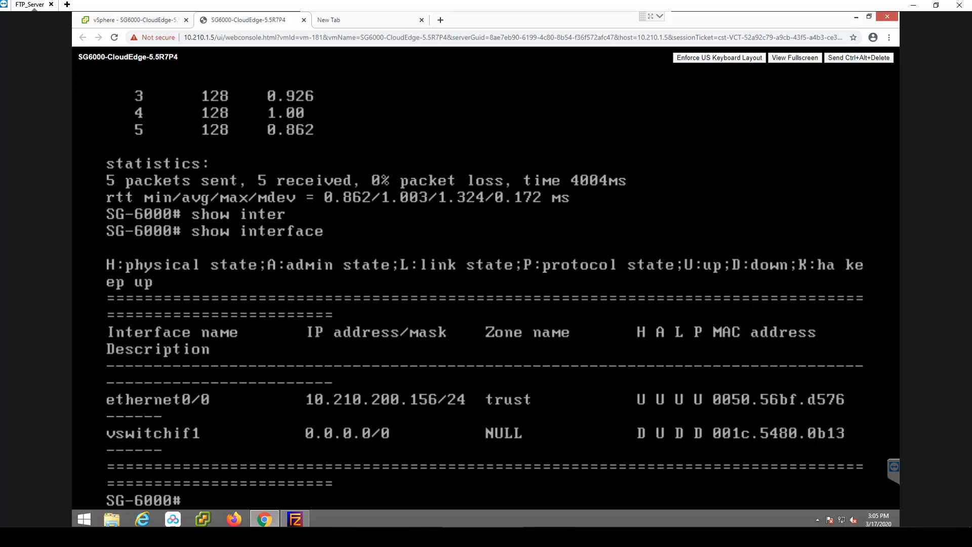
{"action": "left_click", "coordinate": [367, 22]}
{"action": "type", "text": "156"}
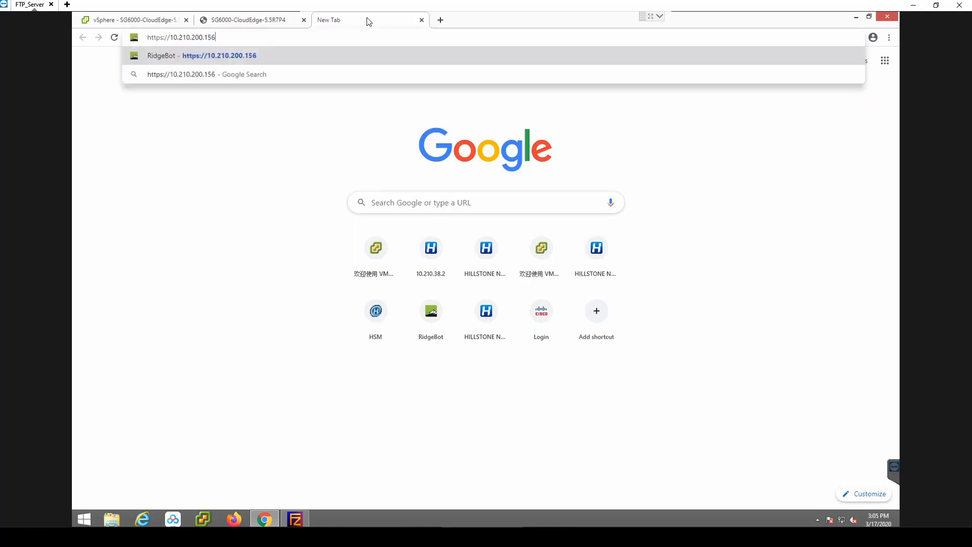
{"action": "key", "text": "Return"}
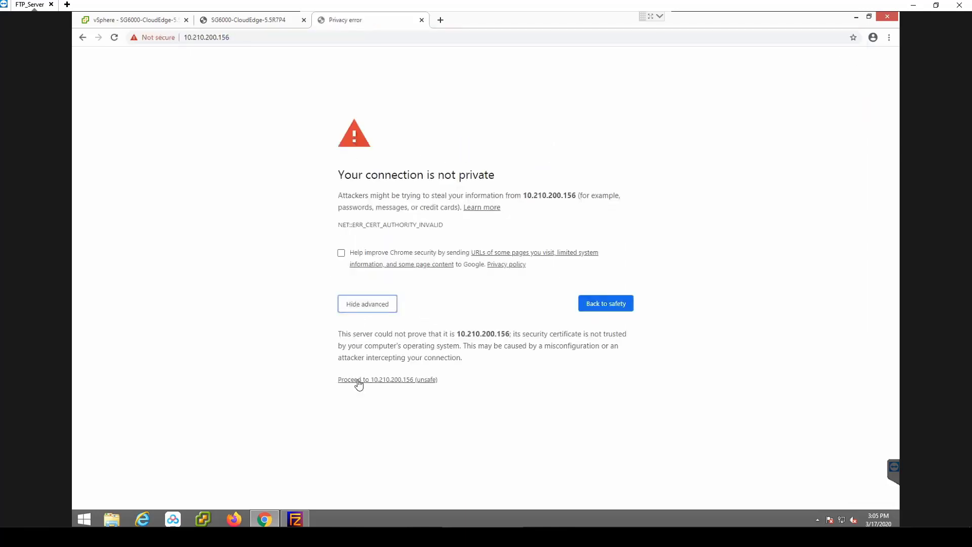
{"action": "left_click", "coordinate": [356, 379]}
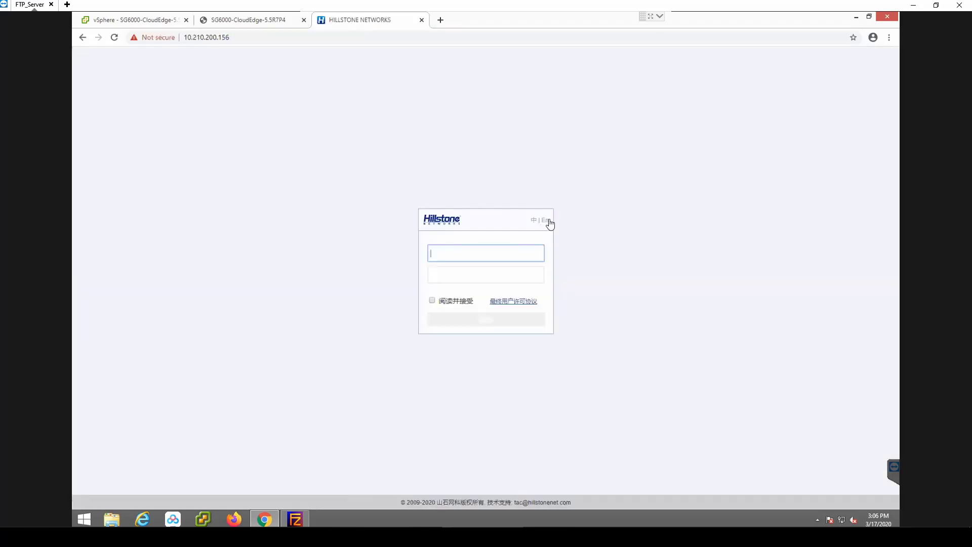
- Switch the login page to English and log in as hillstone with the account password, accepting the EULA
{"action": "left_click", "coordinate": [544, 220]}
{"action": "left_click", "coordinate": [460, 256]}
{"action": "type", "text": "hillstone"}
{"action": "key", "text": "Tab"}
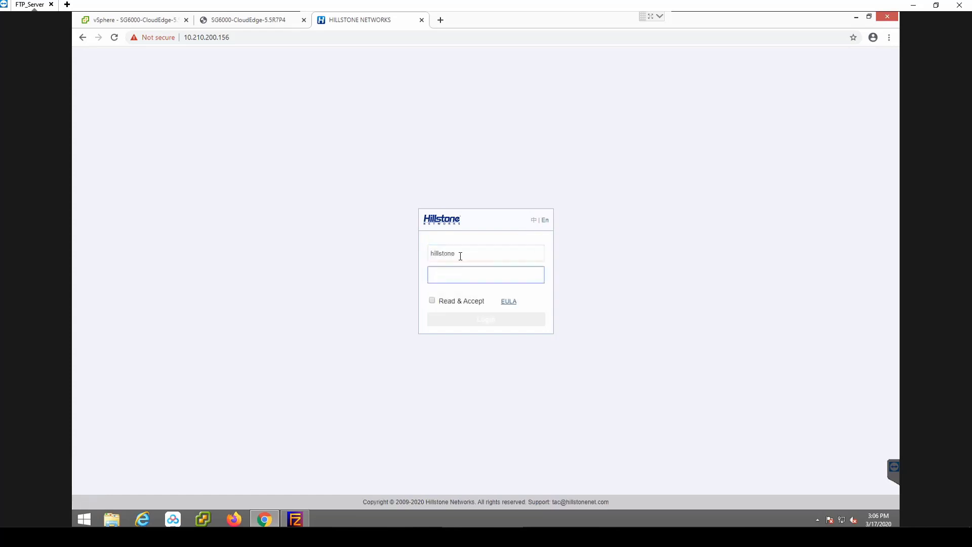
{"action": "type", "text": "hillstone"}
{"action": "key", "text": "Tab"}
{"action": "key", "text": "space"}
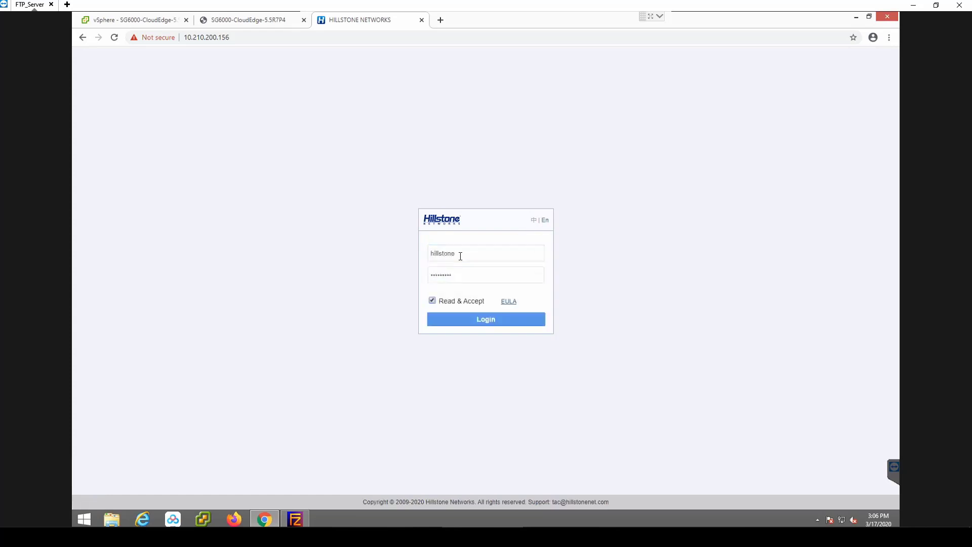
{"action": "left_click", "coordinate": [469, 326]}
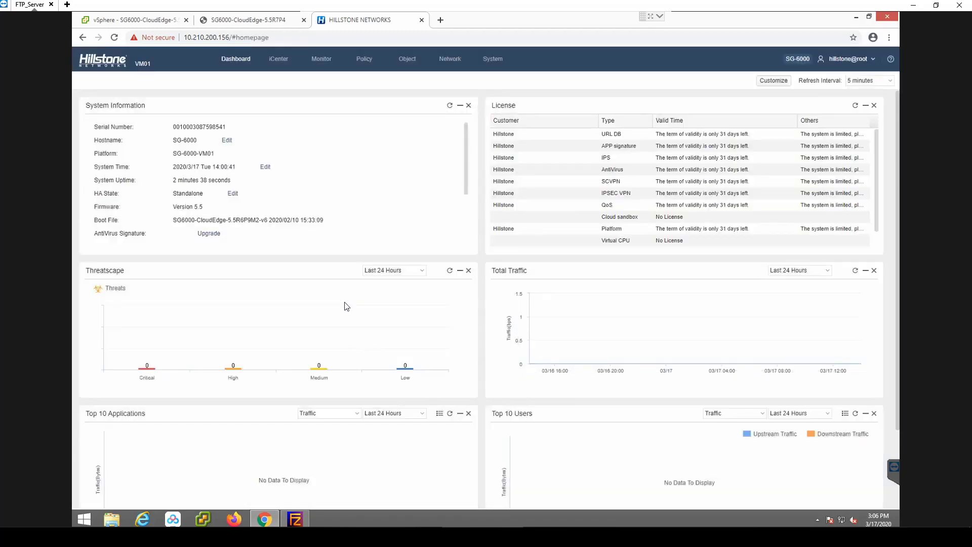
- Create an IPv4 security policy permitting any source, destination and service
{"action": "left_click", "coordinate": [364, 60]}
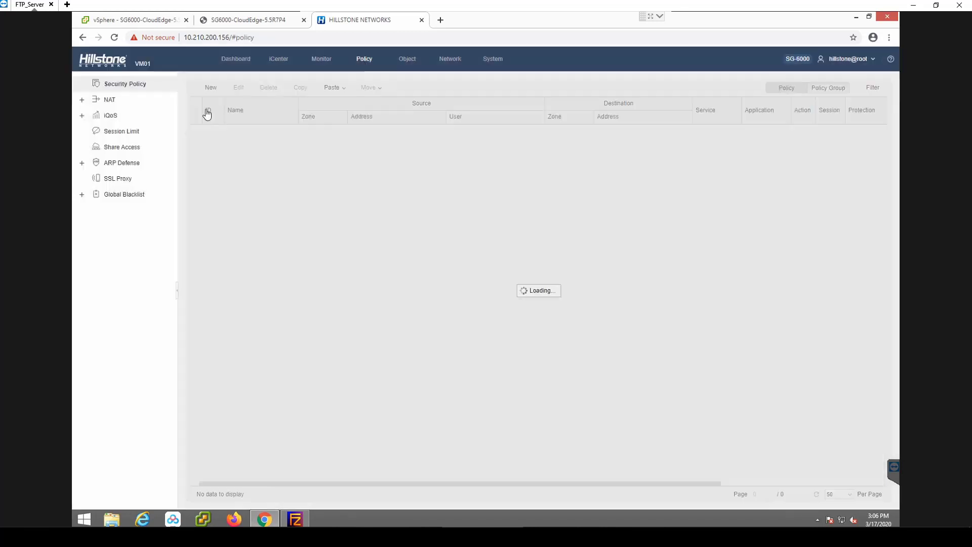
{"action": "left_click", "coordinate": [206, 87]}
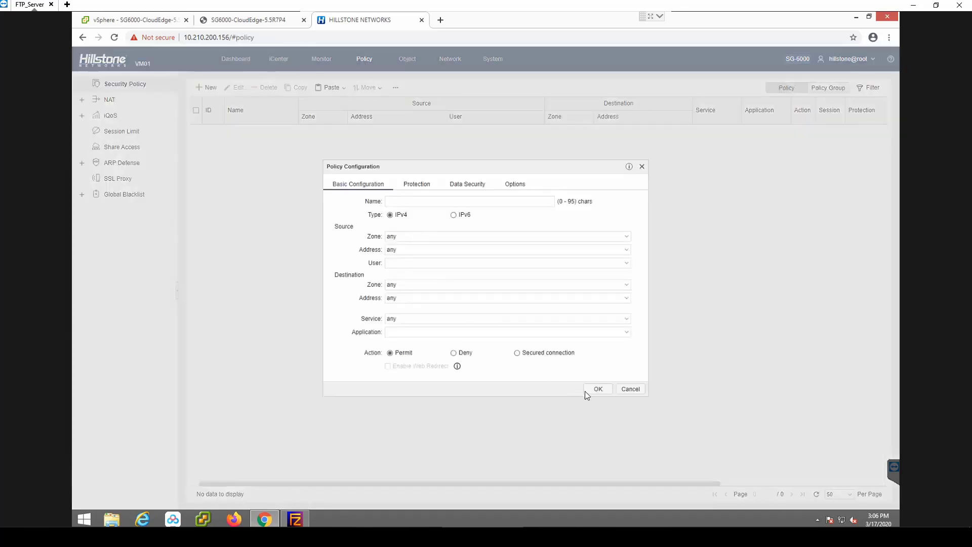
{"action": "left_click", "coordinate": [598, 389]}
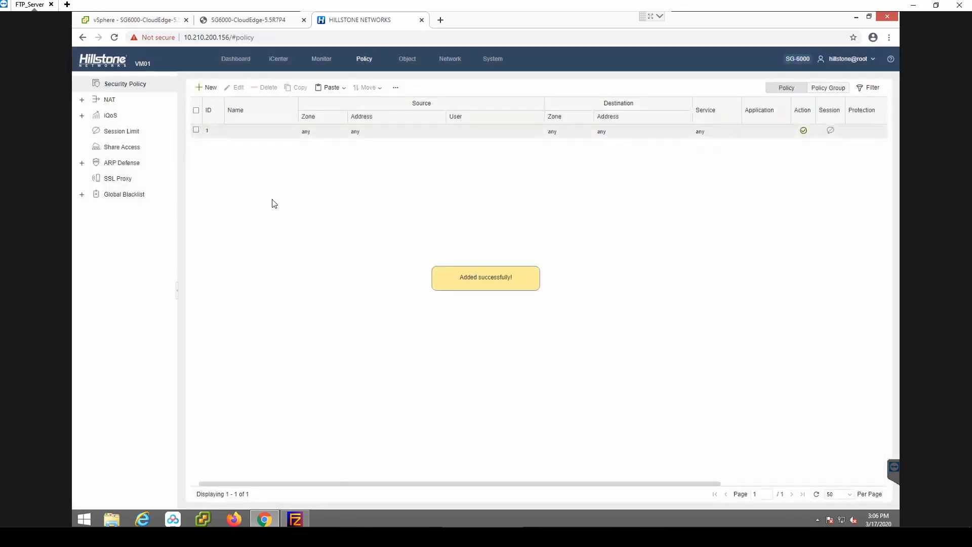
- Start a new SNAT rule on trust-vr with the source and destination addresses both set to Any
{"action": "left_click", "coordinate": [110, 100]}
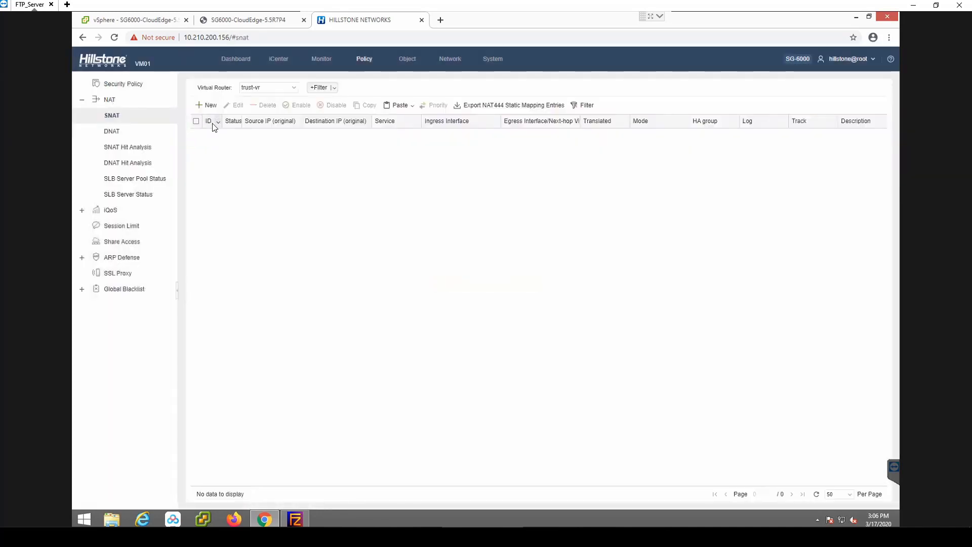
{"action": "left_click", "coordinate": [208, 106]}
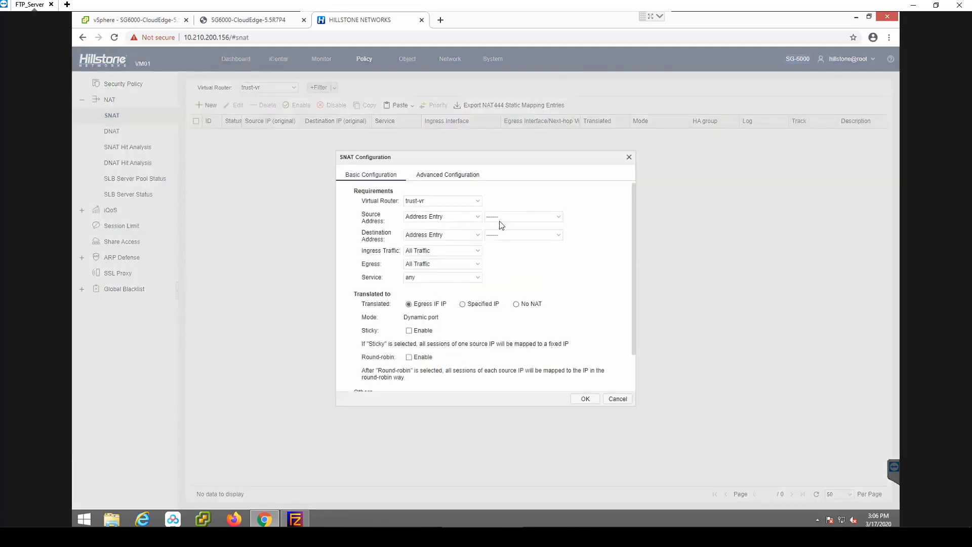
{"action": "left_click", "coordinate": [537, 218]}
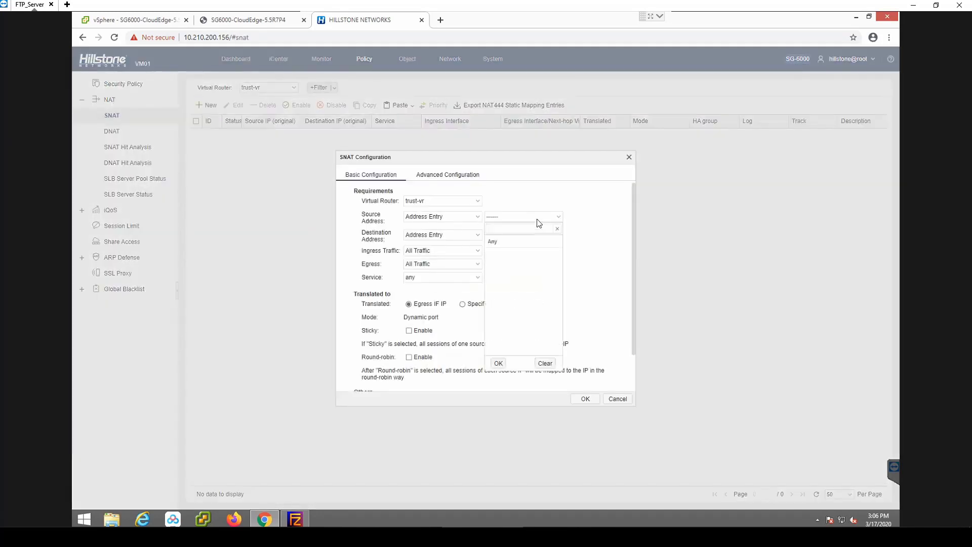
{"action": "left_click", "coordinate": [511, 243]}
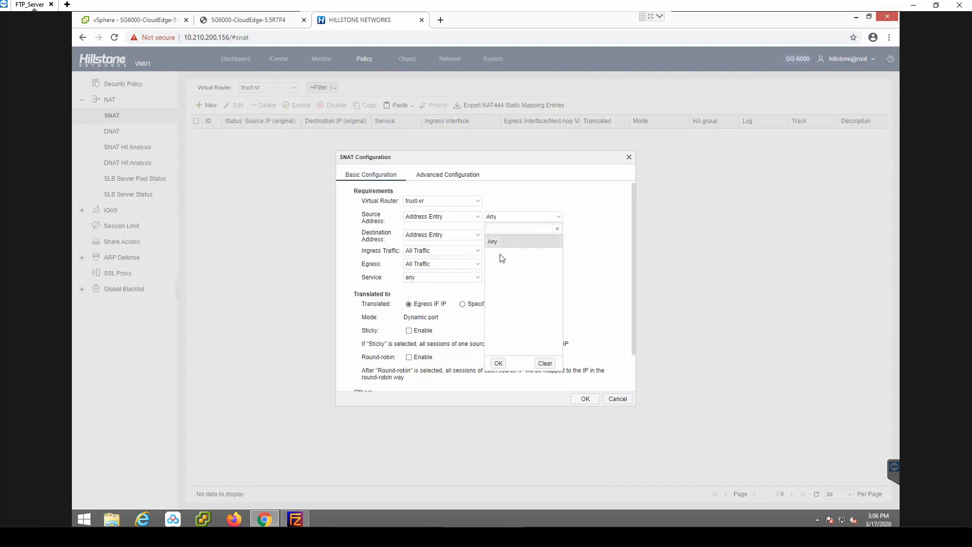
{"action": "left_click", "coordinate": [602, 260]}
{"action": "left_click", "coordinate": [541, 236]}
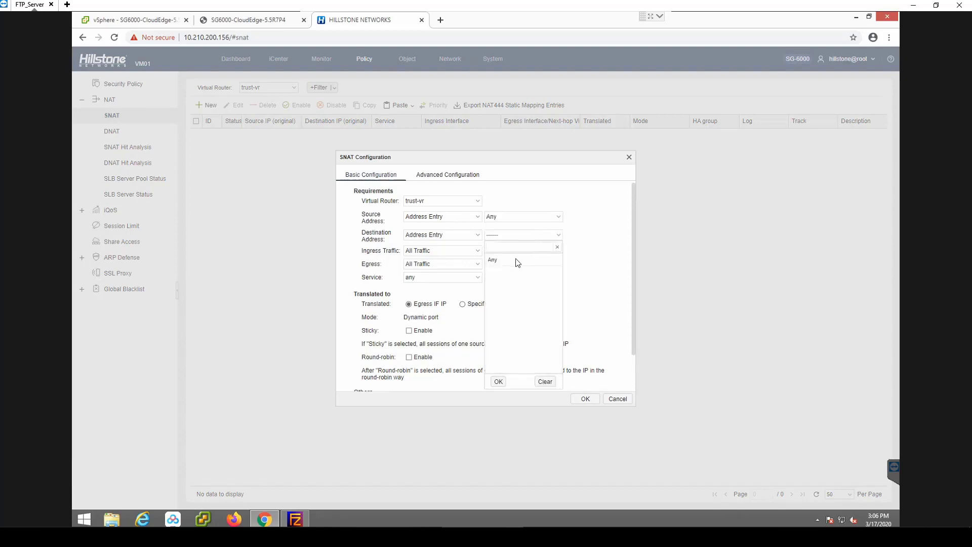
{"action": "left_click", "coordinate": [498, 259]}
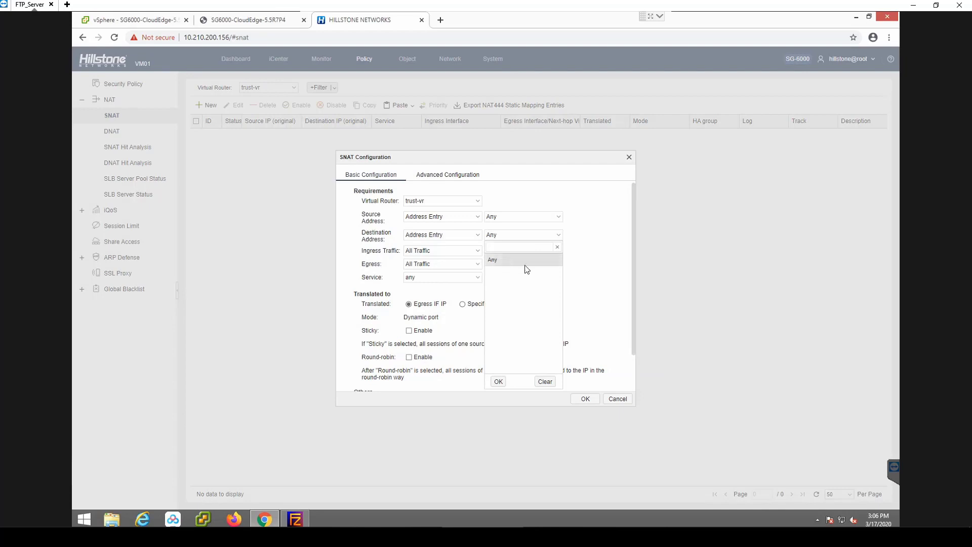
{"action": "left_click", "coordinate": [595, 263]}
- Set the SNAT rule's egress to the egress interface ethernet0/0 and save the rule
{"action": "left_click", "coordinate": [476, 268]}
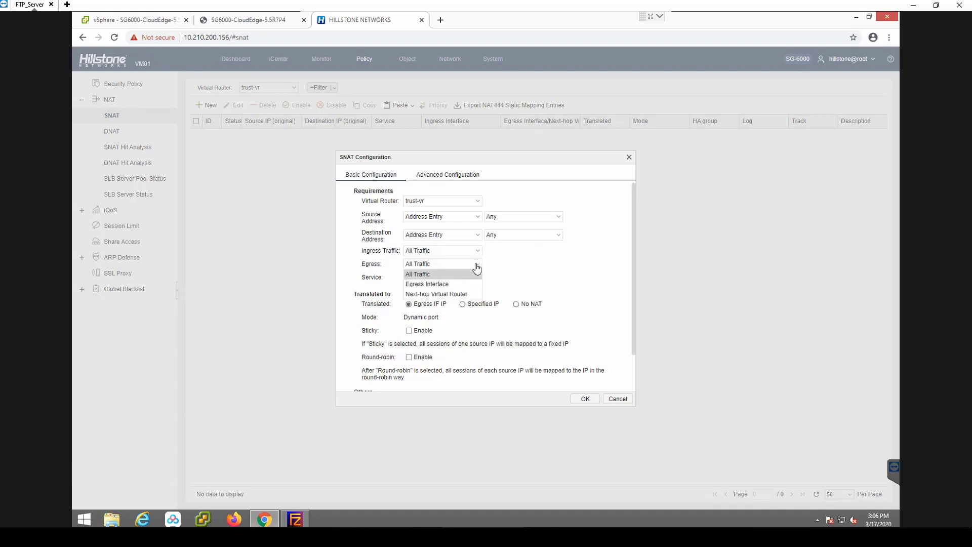
{"action": "left_click", "coordinate": [454, 284]}
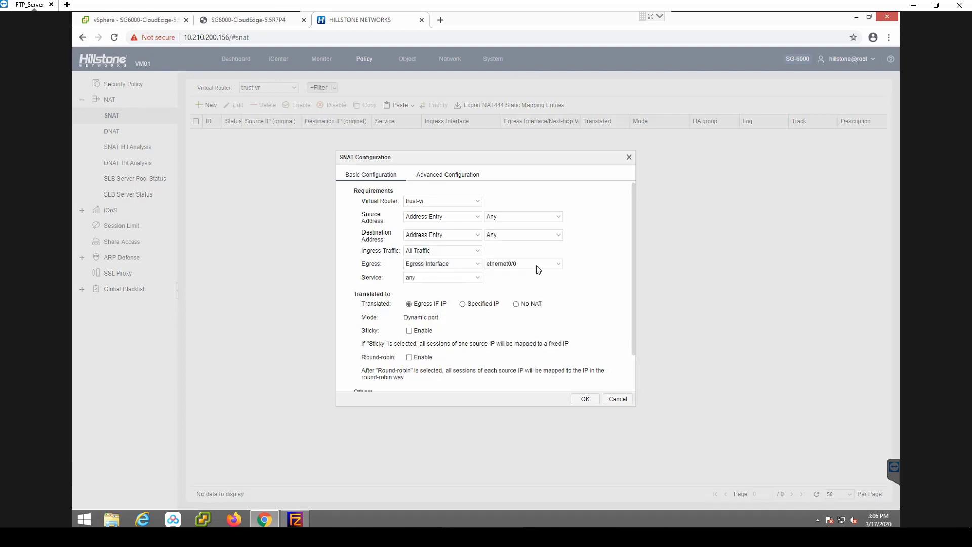
{"action": "left_click", "coordinate": [438, 183]}
{"action": "left_click", "coordinate": [585, 267]}
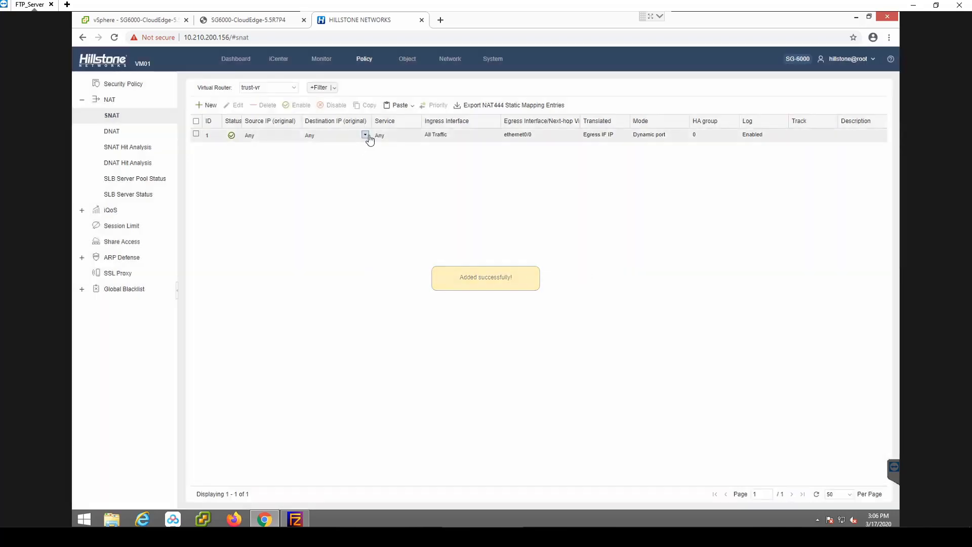
- Start a new SSL VPN named SSLVPN, add the local AAA server and continue to its interface settings
{"action": "left_click", "coordinate": [450, 59]}
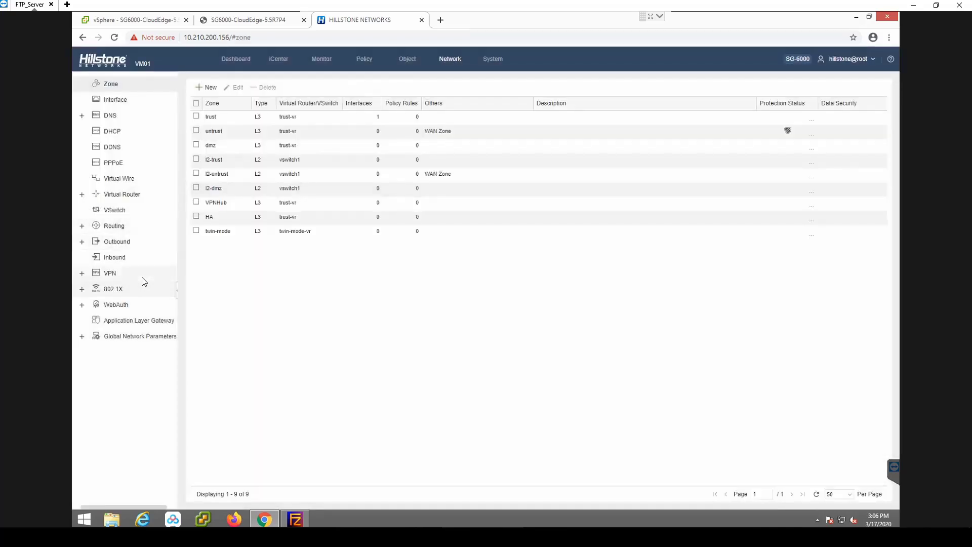
{"action": "left_click", "coordinate": [109, 276]}
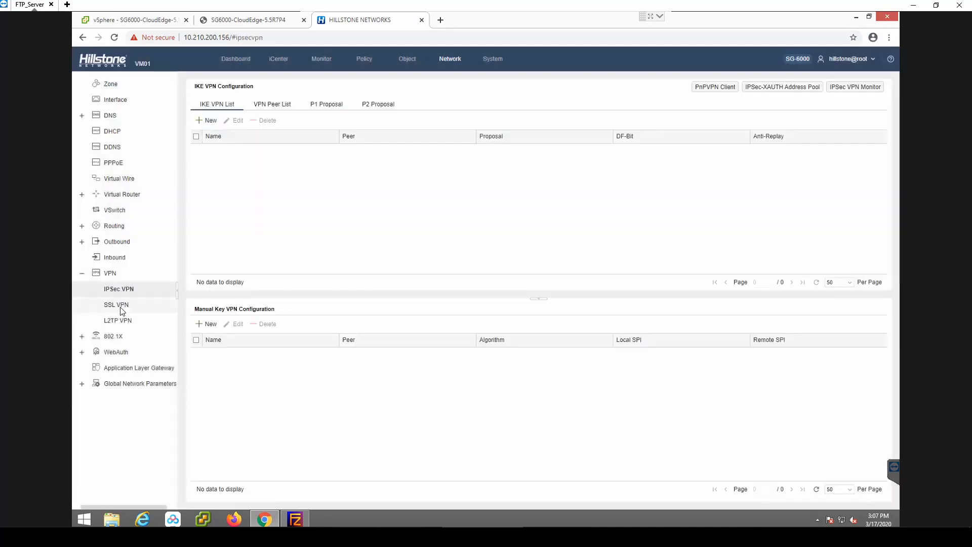
{"action": "left_click", "coordinate": [121, 309]}
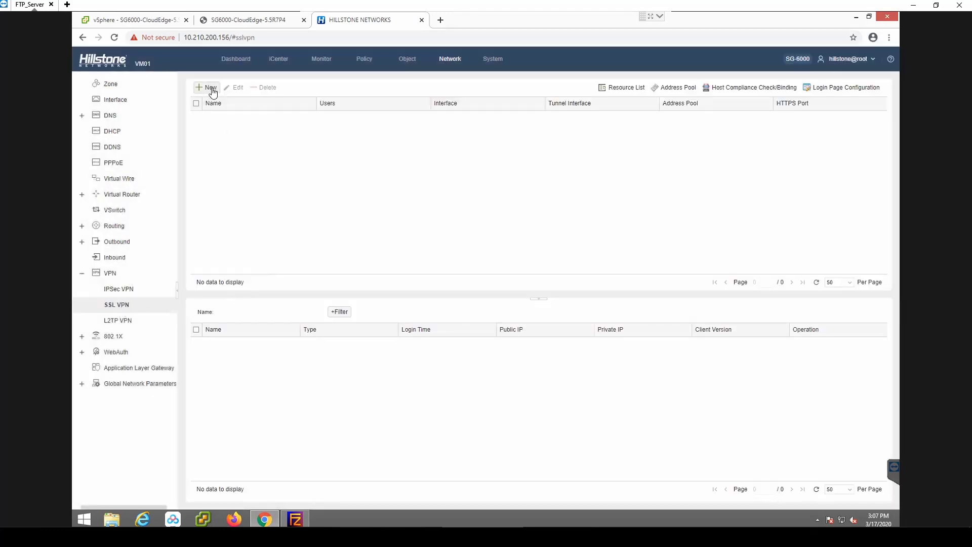
{"action": "left_click", "coordinate": [211, 88]}
{"action": "left_click", "coordinate": [395, 199]}
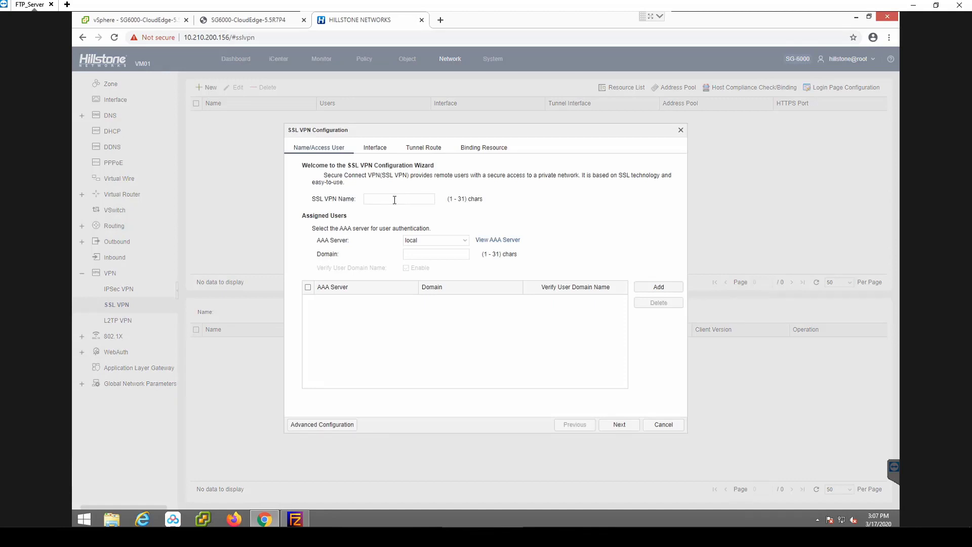
{"action": "type", "text": "SSLVPN"}
{"action": "left_click", "coordinate": [654, 290]}
{"action": "left_click", "coordinate": [619, 424]}
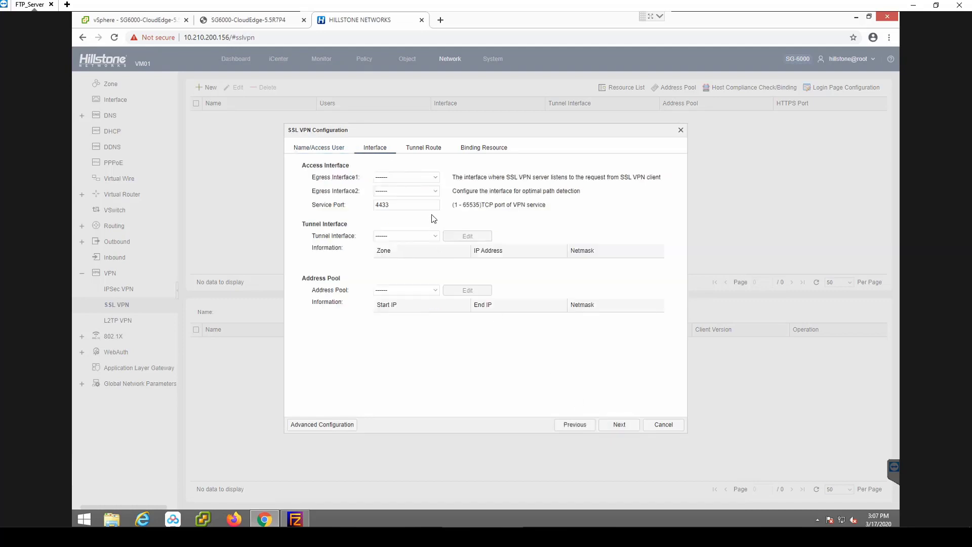
- Set the SSL VPN's Egress Interface1 to ethernet0/0 and leave Egress Interface2 unassigned
{"action": "left_click", "coordinate": [434, 178]}
{"action": "left_click", "coordinate": [408, 198]}
{"action": "left_click", "coordinate": [435, 191]}
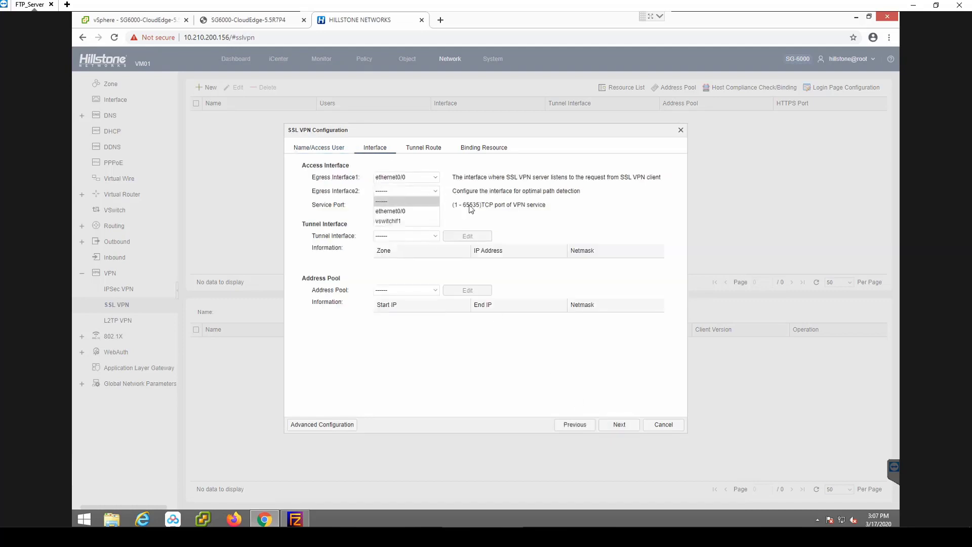
{"action": "left_click", "coordinate": [418, 203]}
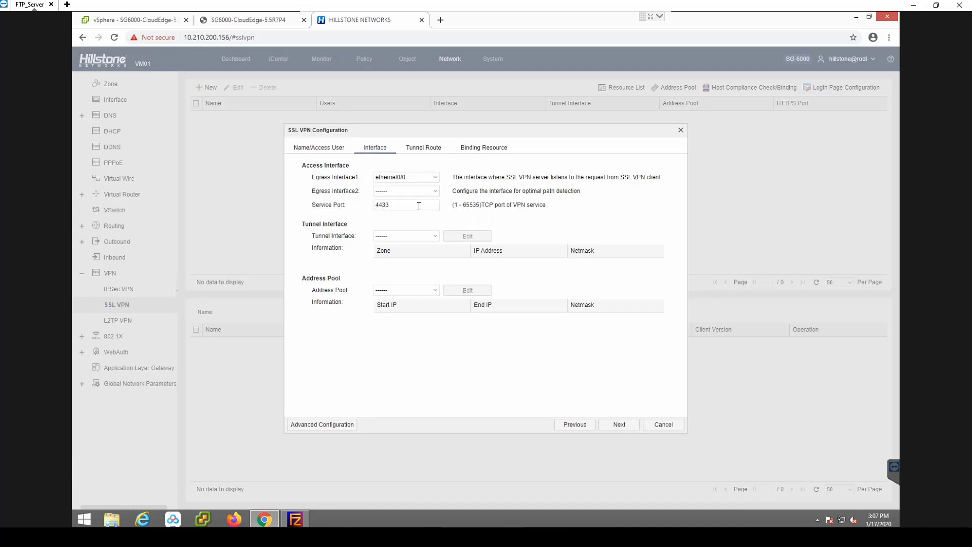
- Start a new tunnel interface for the SSL VPN, numbered 1 with the description SSLVPN
{"action": "left_click", "coordinate": [435, 236]}
{"action": "left_click", "coordinate": [407, 259]}
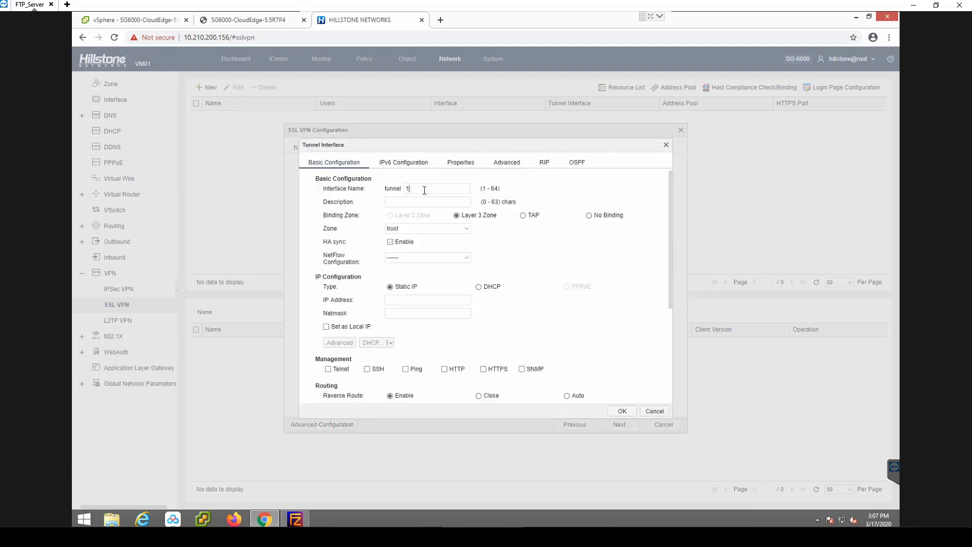
{"action": "left_click", "coordinate": [401, 203]}
{"action": "type", "text": "SSLVPO"}
- Give the tunnel interface the static IP 192.168.200.1 with netmask 24, allow Ping management and save it
{"action": "left_click", "coordinate": [410, 300]}
{"action": "type", "text": "192.168"}
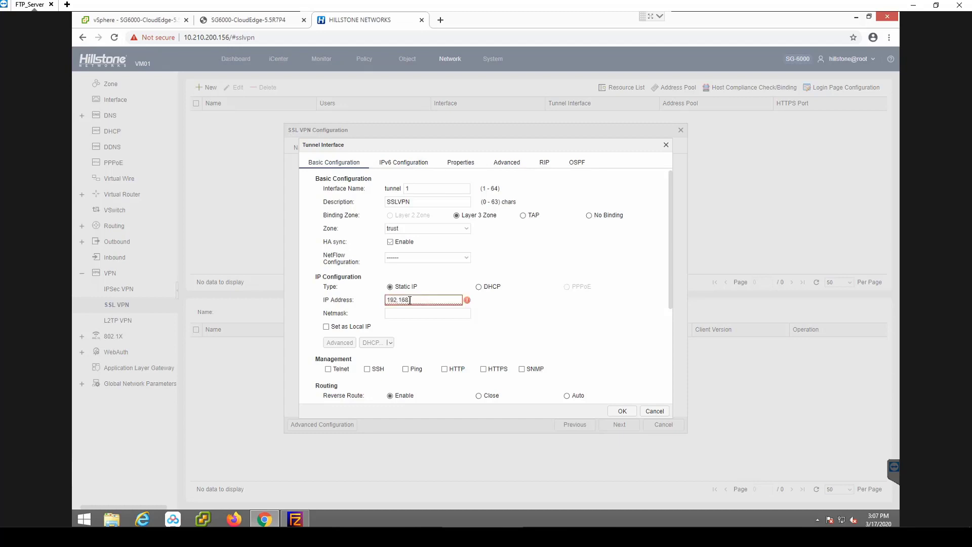
{"action": "type", "text": ".200.1"}
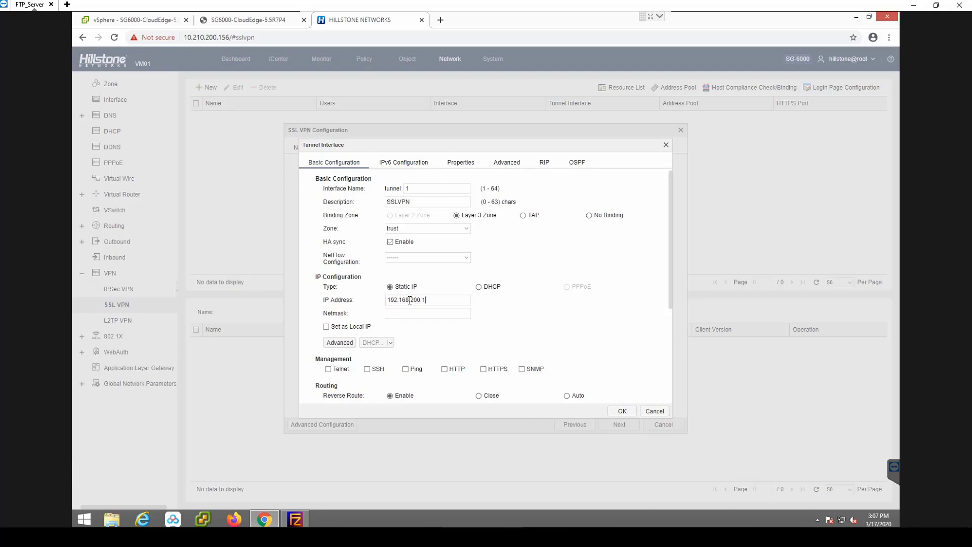
{"action": "left_click", "coordinate": [406, 312]}
{"action": "type", "text": "24"}
{"action": "left_click", "coordinate": [406, 370]}
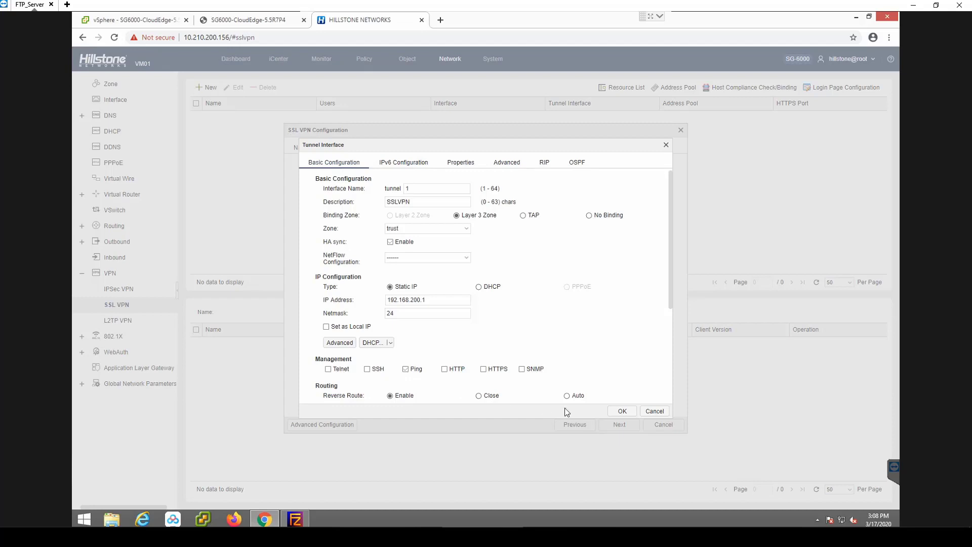
{"action": "left_click", "coordinate": [620, 412]}
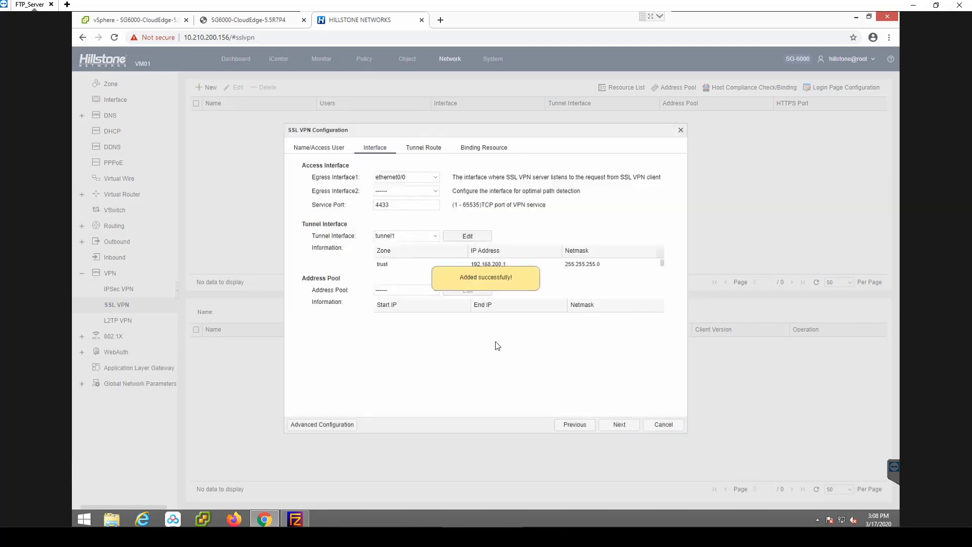
- Start a new address pool for the SSL VPN and name it SSLVPN
{"action": "left_click", "coordinate": [434, 294]}
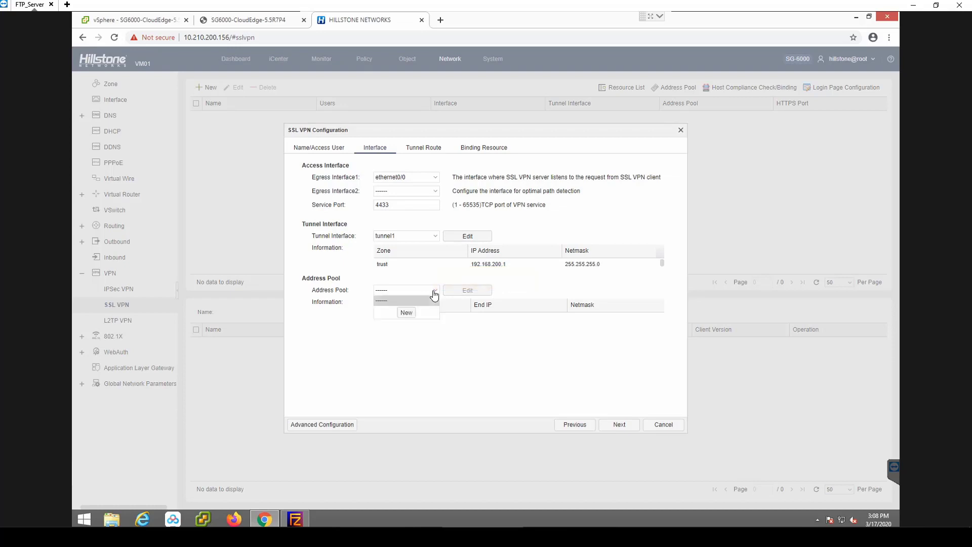
{"action": "left_click", "coordinate": [406, 314]}
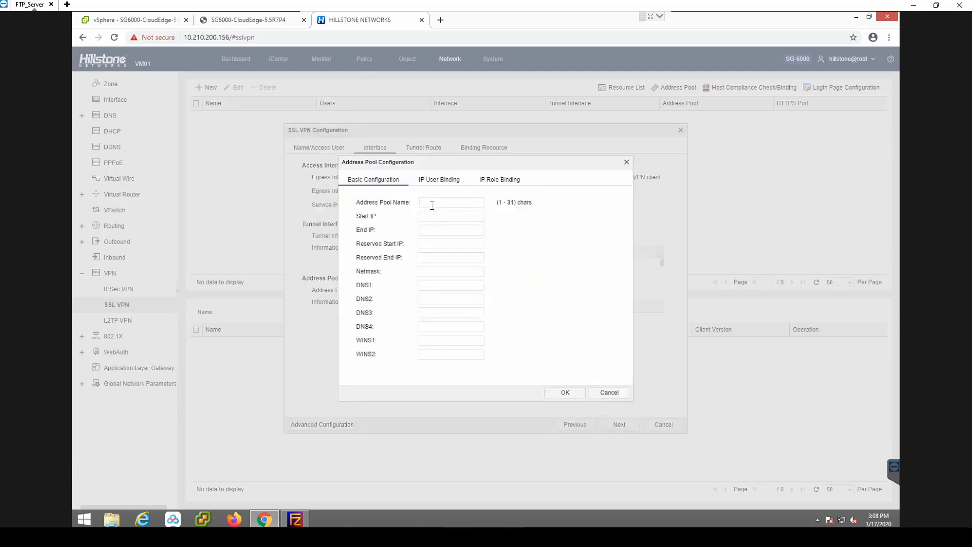
{"action": "type", "text": "SS"}
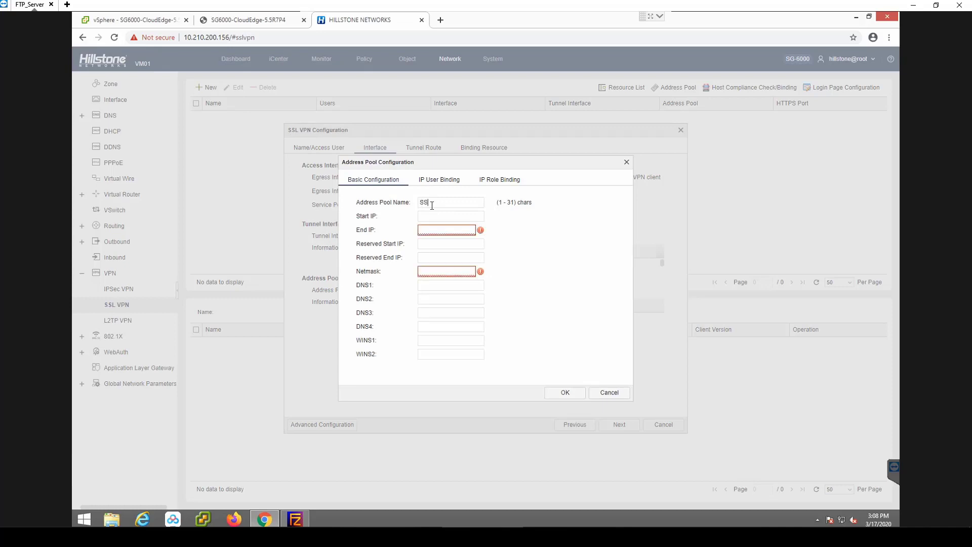
{"action": "type", "text": "LVPN"}
- Set the address pool's Start IP to 192.168.200.100 and its End IP to 192.168.200.200
{"action": "left_click", "coordinate": [429, 216]}
{"action": "type", "text": "192.168.200.100192.168.200.200"}
- Give the address pool netmask 24 and DNS1 8.8.8.8, and save it
{"action": "left_click", "coordinate": [443, 272]}
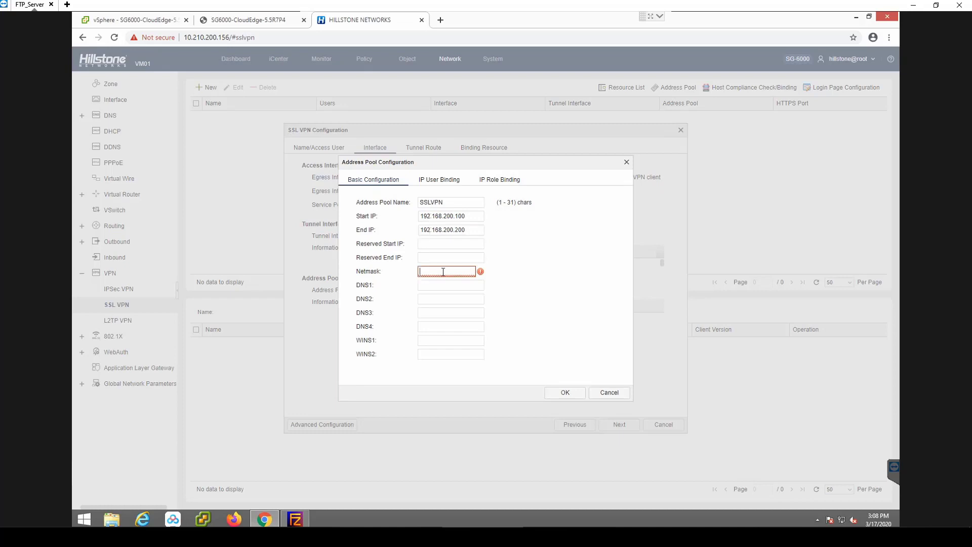
{"action": "type", "text": "24"}
{"action": "left_click", "coordinate": [443, 288]}
{"action": "type", "text": "8.8.8.8"}
{"action": "left_click", "coordinate": [565, 393]}
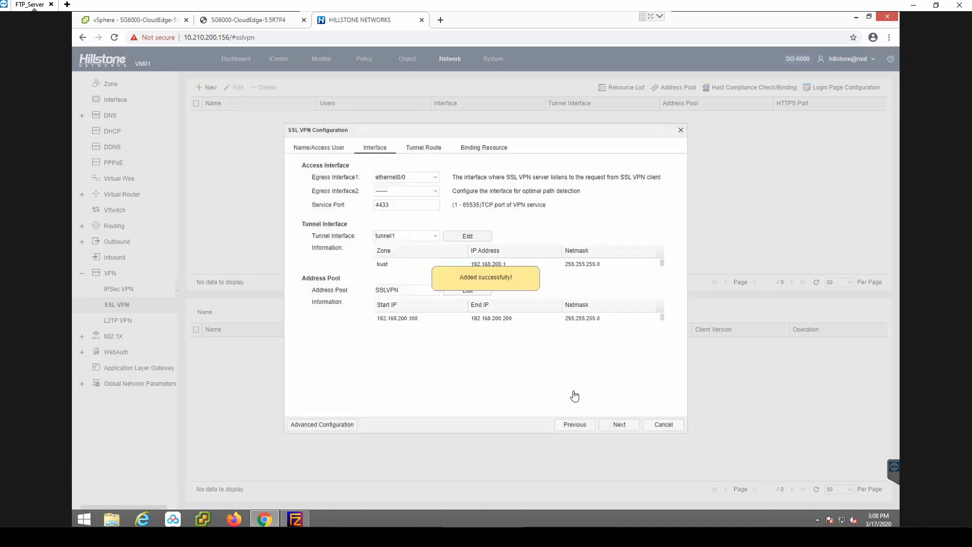
- Add a tunnel route for 10.210.200.0 and finish the SSL VPN configuration without binding a resource
{"action": "left_click", "coordinate": [619, 426]}
{"action": "left_click", "coordinate": [401, 178]}
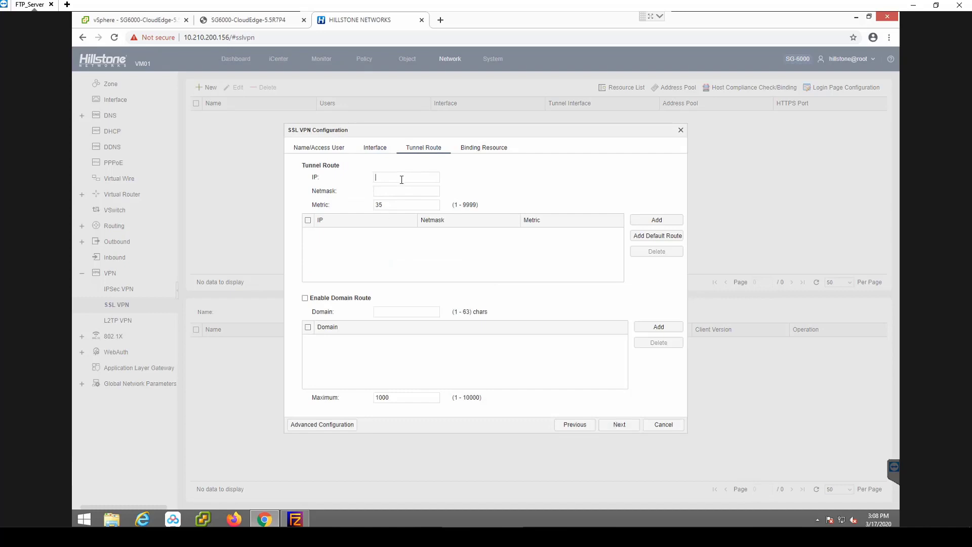
{"action": "type", "text": "10.210.200.0"}
{"action": "left_click", "coordinate": [657, 221]}
{"action": "left_click", "coordinate": [618, 428]}
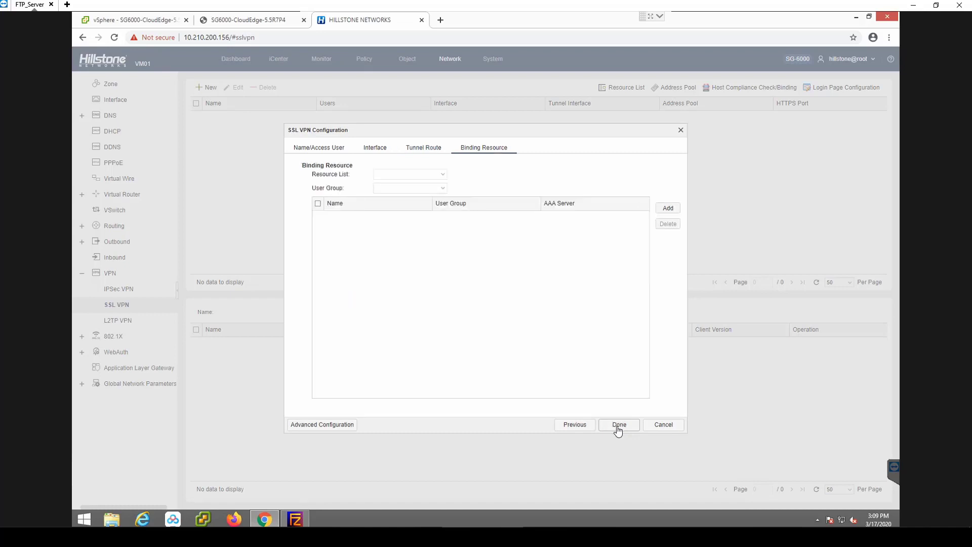
{"action": "left_click", "coordinate": [618, 428]}
- Create a user named ssltest on the local server, entering and confirming the account password
{"action": "left_click", "coordinate": [405, 59]}
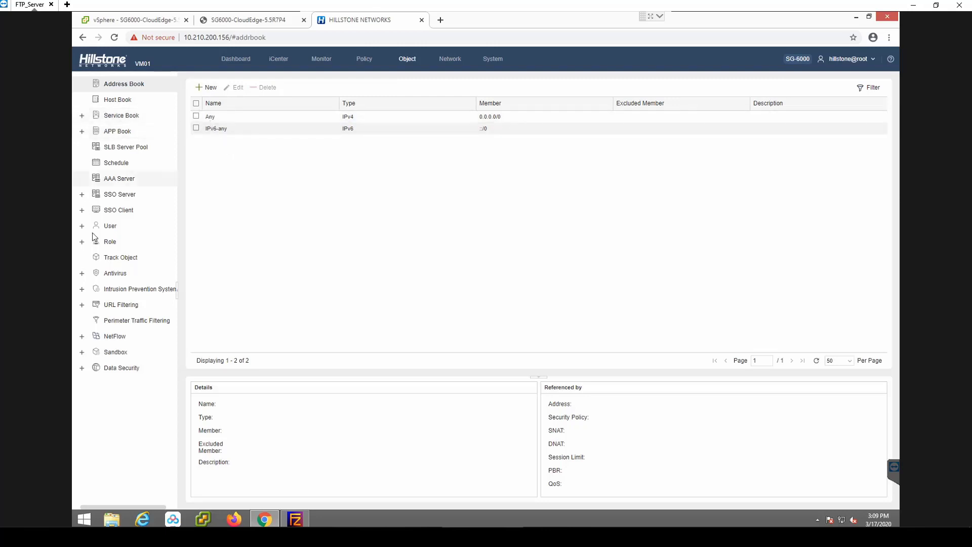
{"action": "left_click", "coordinate": [101, 226]}
{"action": "left_click", "coordinate": [120, 241]}
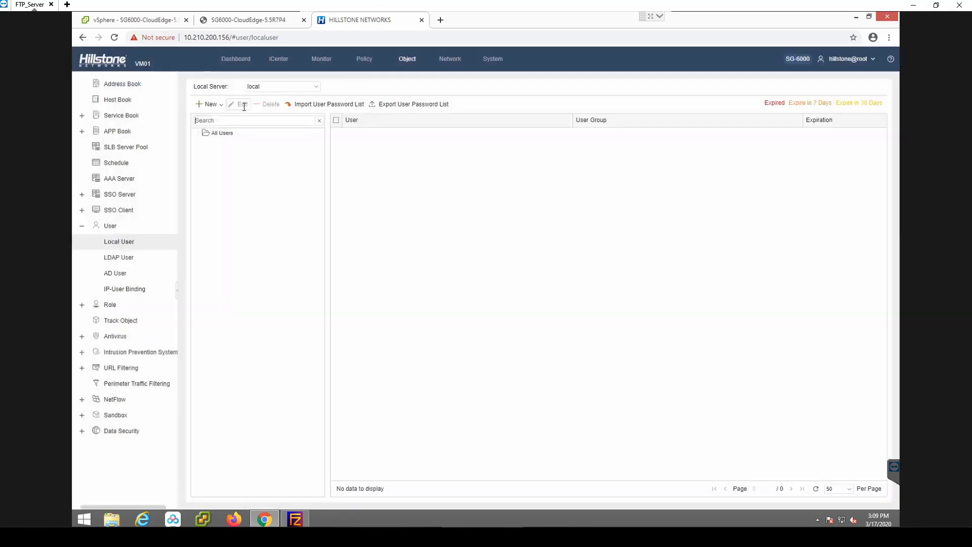
{"action": "left_click", "coordinate": [210, 104]}
{"action": "left_click", "coordinate": [219, 113]}
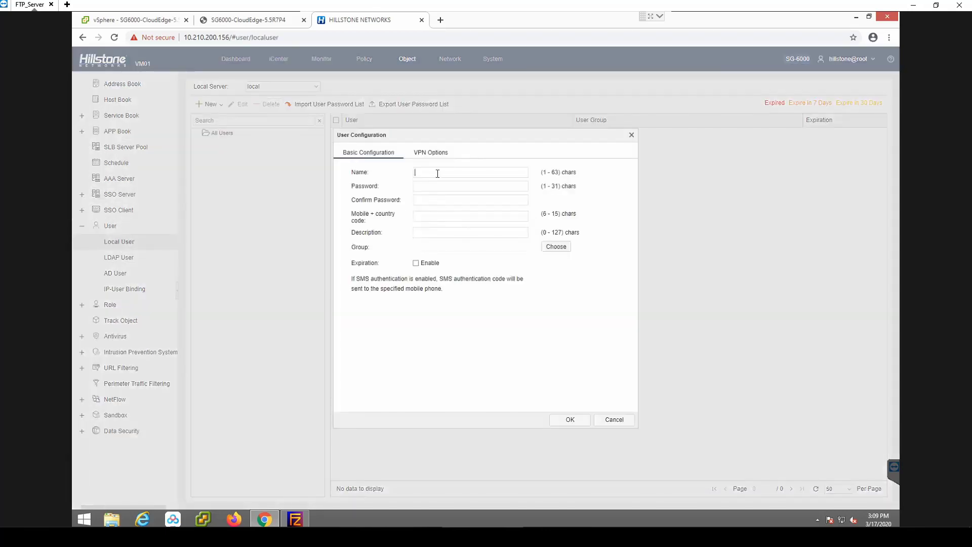
{"action": "type", "text": "ssltest"}
{"action": "key", "text": "Tab"}
{"action": "type", "text": "•••••••"}
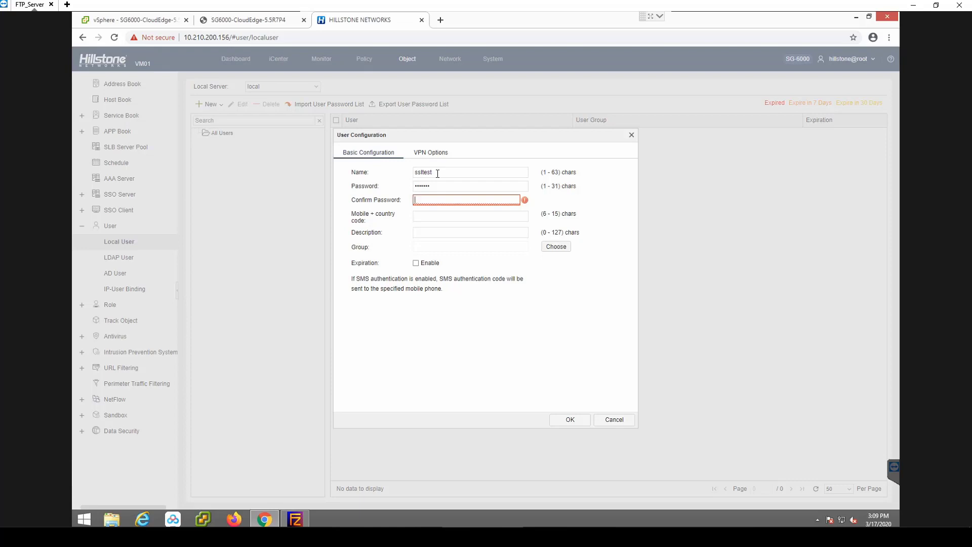
{"action": "type", "text": "•••••••"}
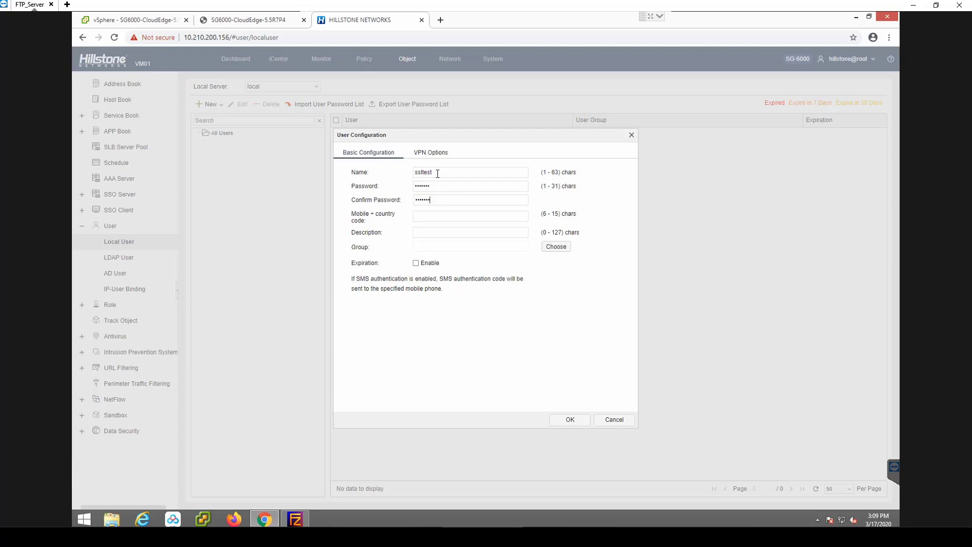
{"action": "left_click", "coordinate": [571, 420]}
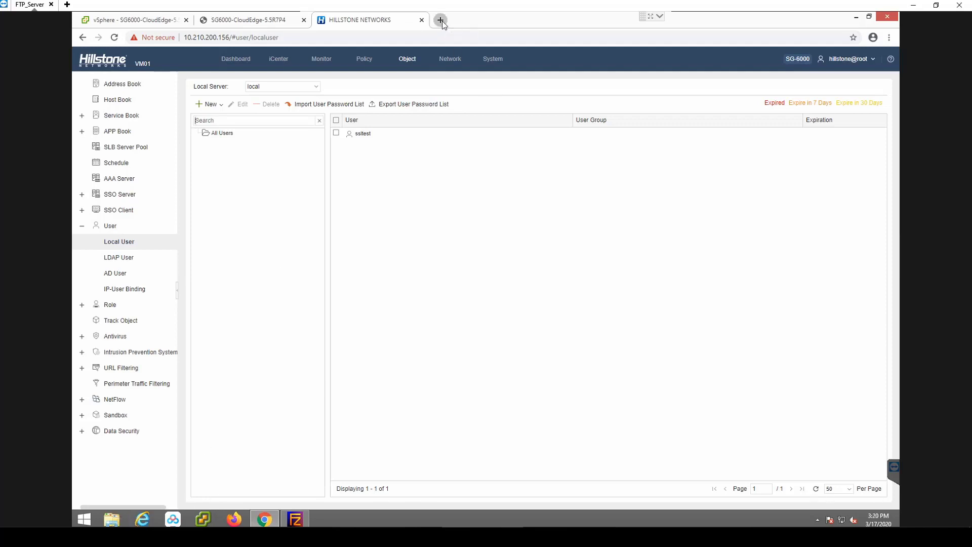
- Open the T2860 firewall's web interface at its 173.228 public address in a new browser tab and log in with the saved username and password
{"action": "left_click", "coordinate": [441, 20]}
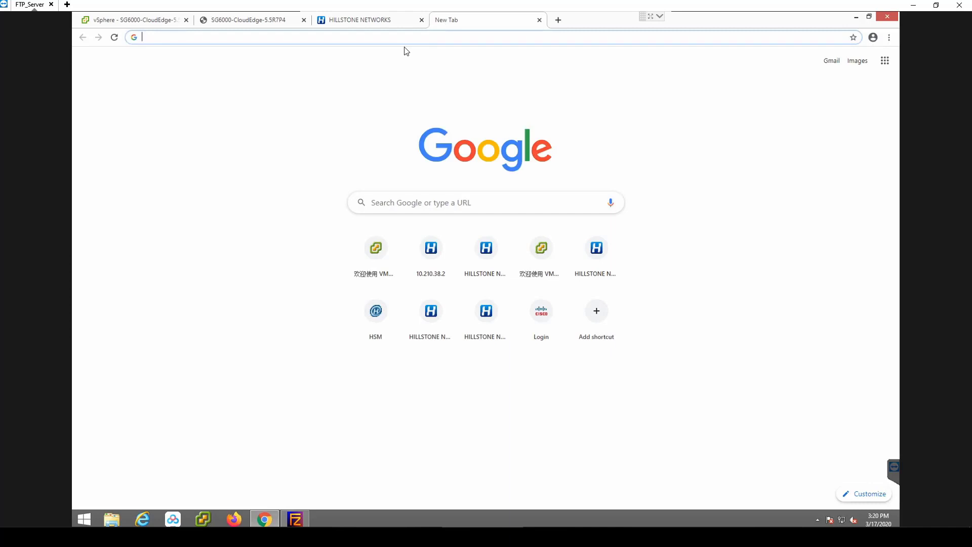
{"action": "type", "text": "173"}
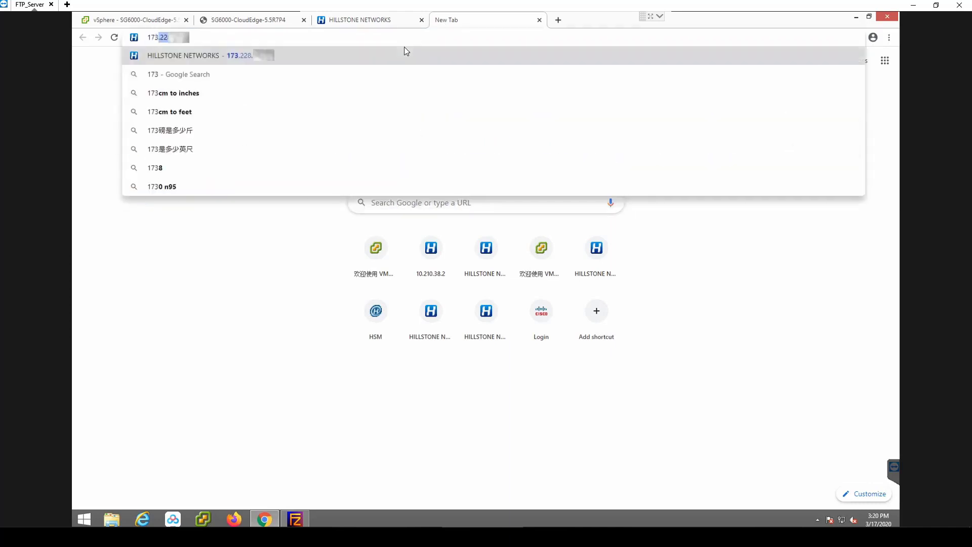
{"action": "key", "text": "Return"}
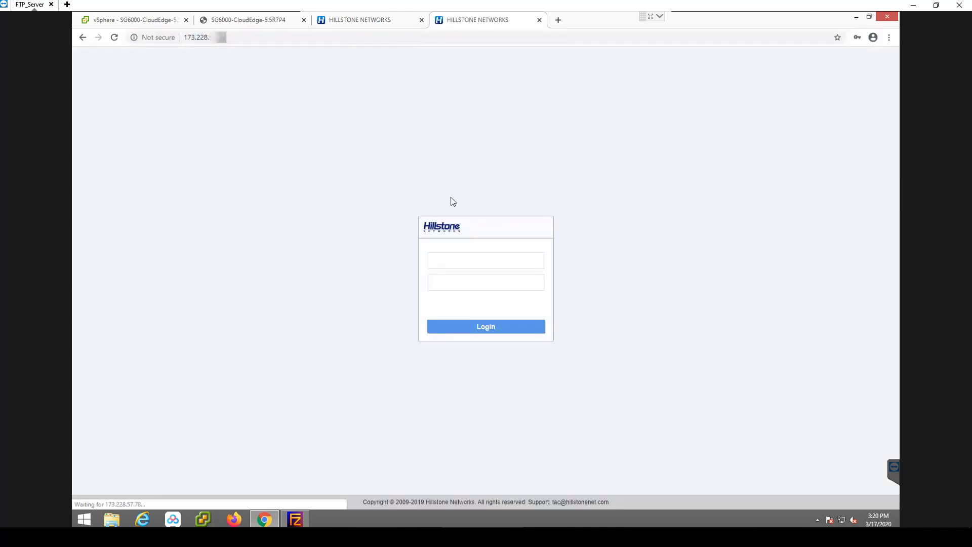
{"action": "left_click", "coordinate": [461, 255]}
{"action": "left_click", "coordinate": [460, 284]}
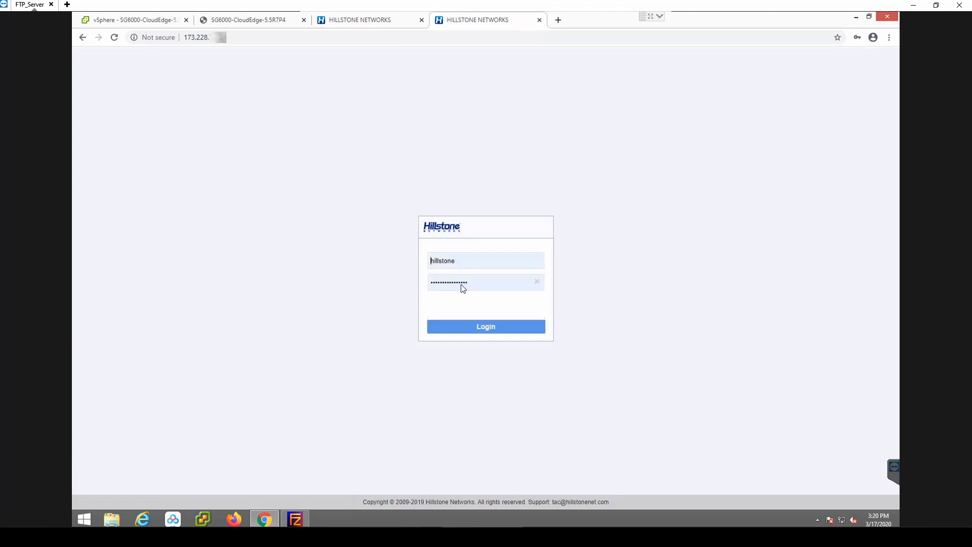
{"action": "left_click", "coordinate": [465, 327]}
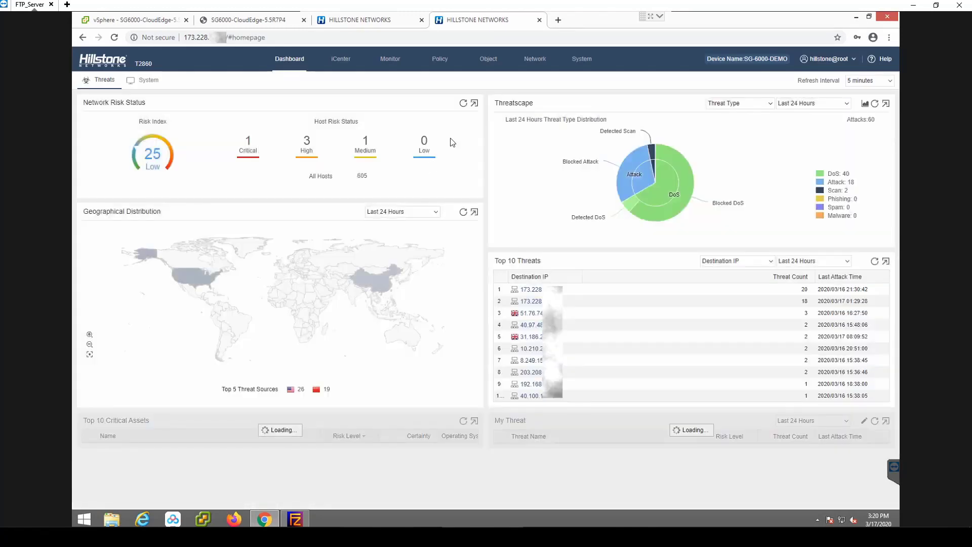
- Start a new service named 24433 in the T2860's Service Book
{"action": "left_click", "coordinate": [490, 60]}
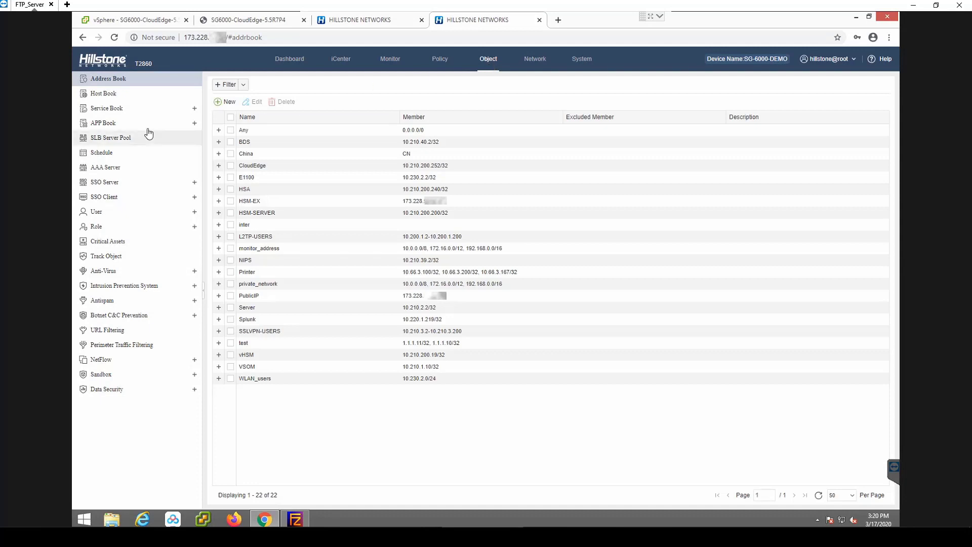
{"action": "left_click", "coordinate": [105, 125]}
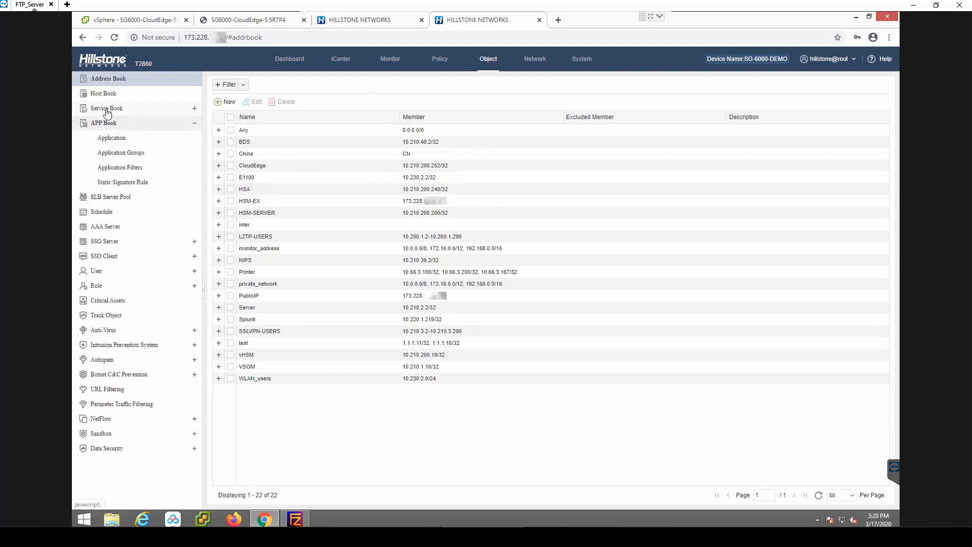
{"action": "left_click", "coordinate": [103, 110]}
{"action": "left_click", "coordinate": [111, 126]}
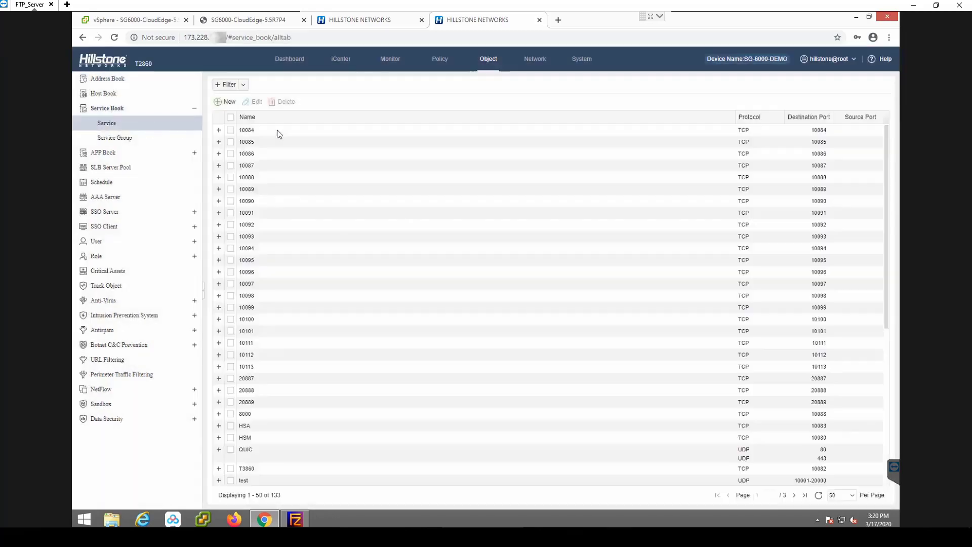
{"action": "left_click", "coordinate": [229, 102]}
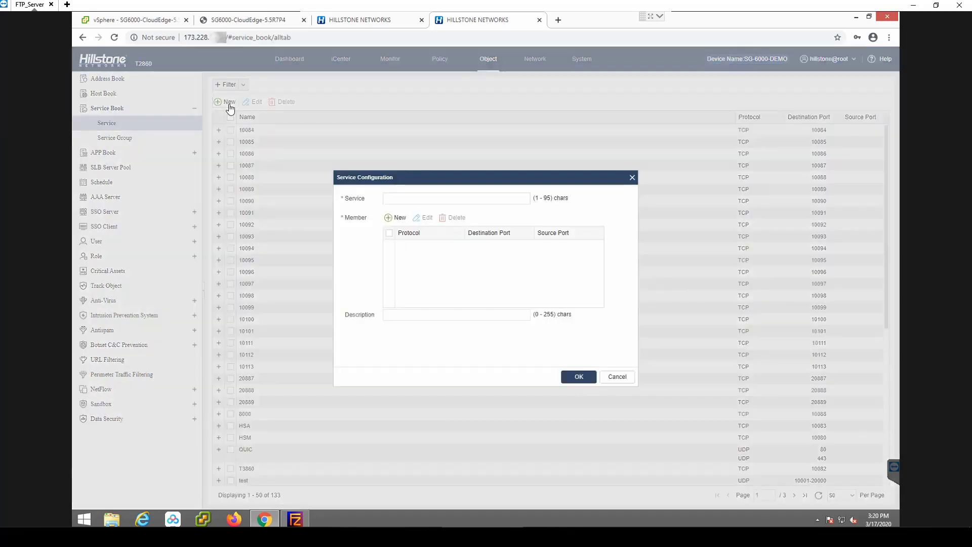
{"action": "left_click", "coordinate": [424, 199]}
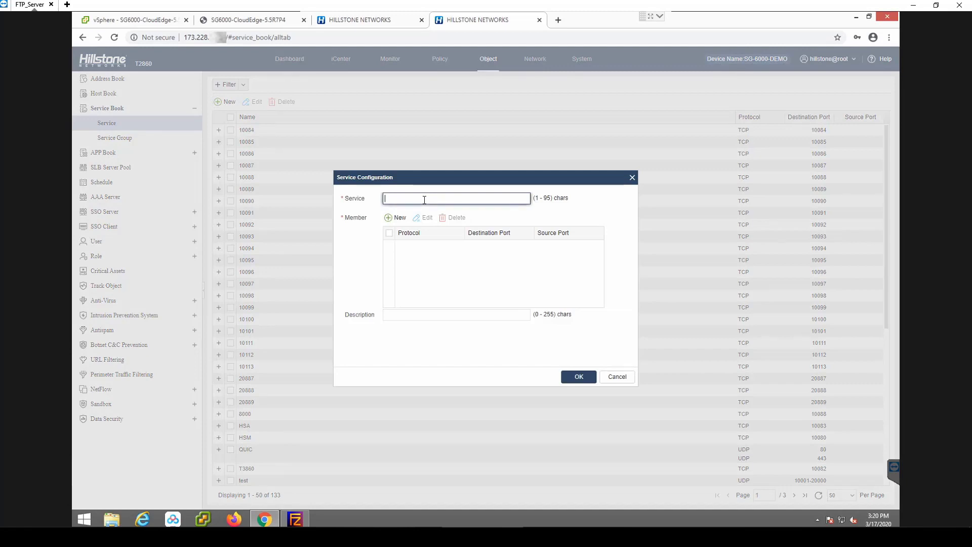
{"action": "type", "text": "24433"}
- Add a TCP member with destination port 24433 to the service
{"action": "left_click", "coordinate": [400, 218]}
{"action": "left_click", "coordinate": [474, 273]}
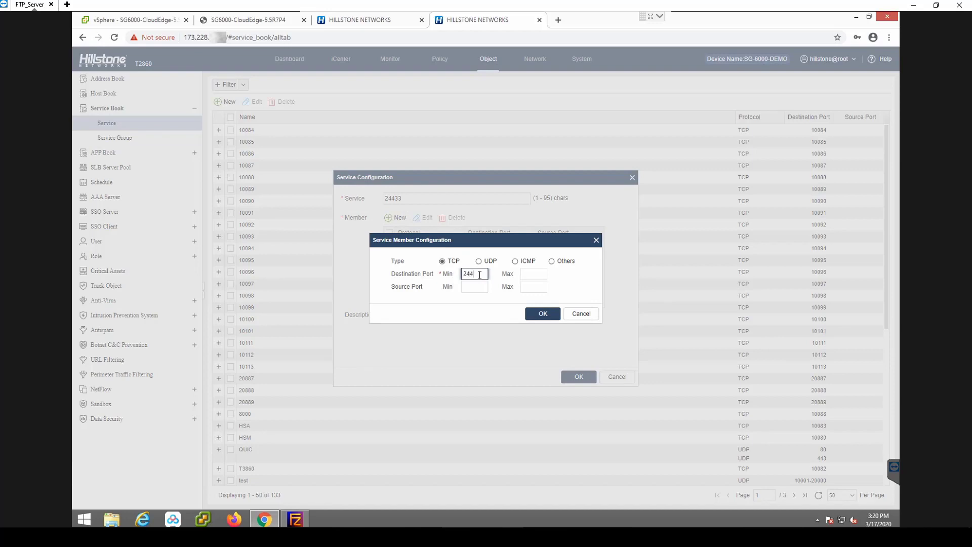
{"action": "key", "text": "Tab"}
{"action": "type", "text": "24433"}
{"action": "left_click", "coordinate": [542, 315]}
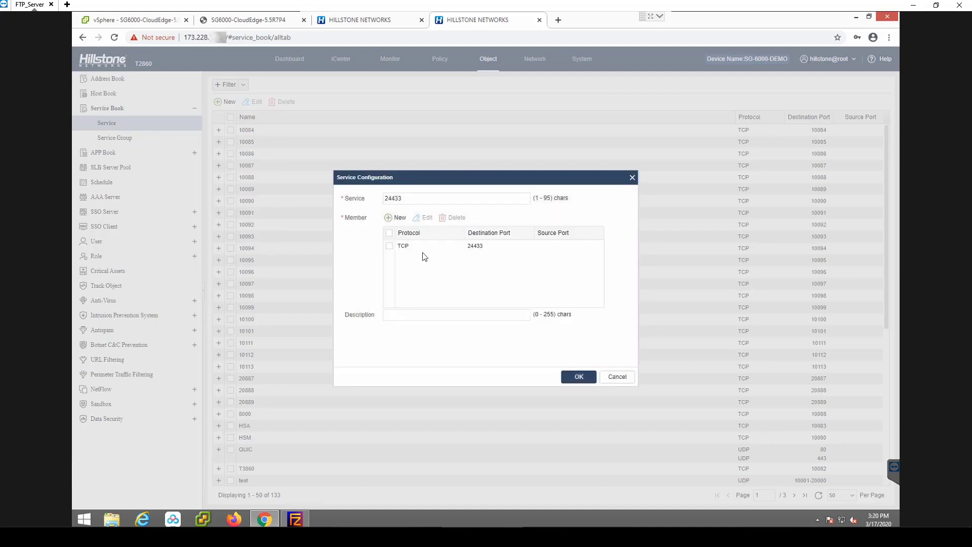
- Add a UDP member with destination port 24433 to the service and save it
{"action": "left_click", "coordinate": [398, 218]}
{"action": "left_click", "coordinate": [479, 261]}
{"action": "left_click", "coordinate": [475, 274]}
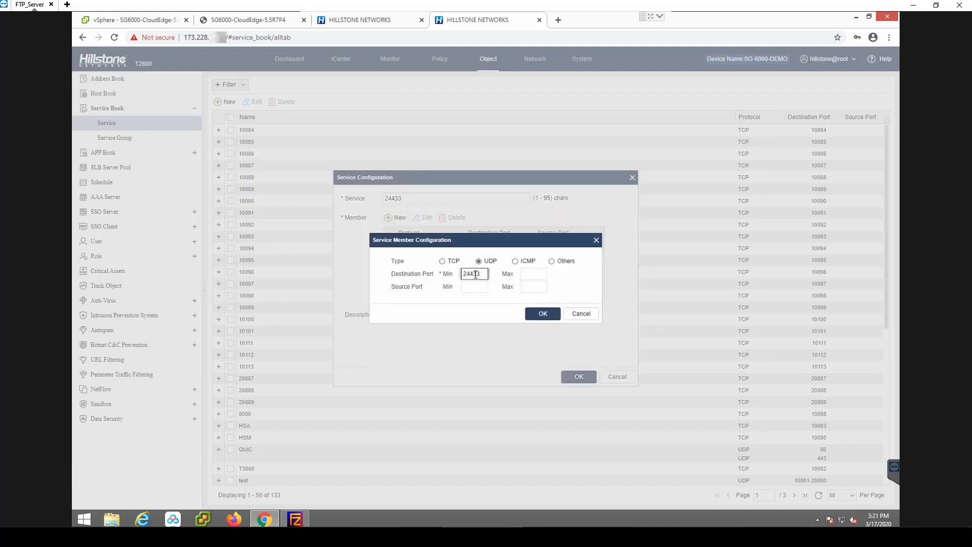
{"action": "left_click", "coordinate": [533, 273]}
{"action": "type", "text": "24433"}
{"action": "left_click", "coordinate": [545, 313]}
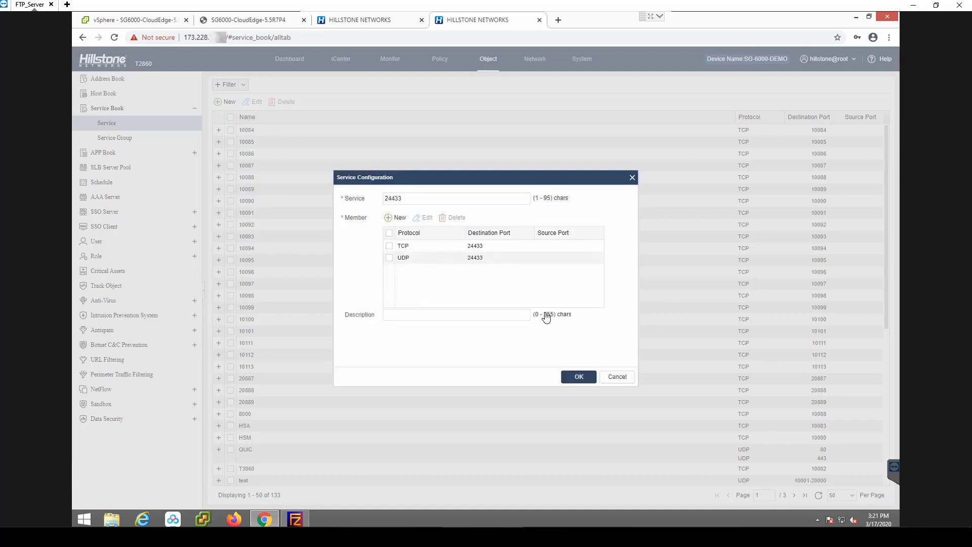
{"action": "left_click", "coordinate": [571, 379]}
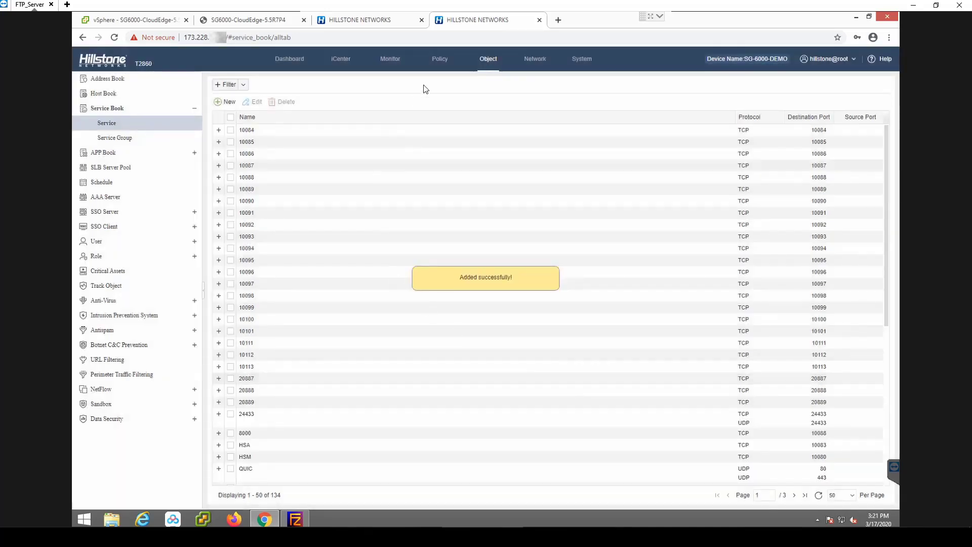
- Start a new DNAT rule of the Port Mapping kind on the T2860
{"action": "left_click", "coordinate": [439, 60]}
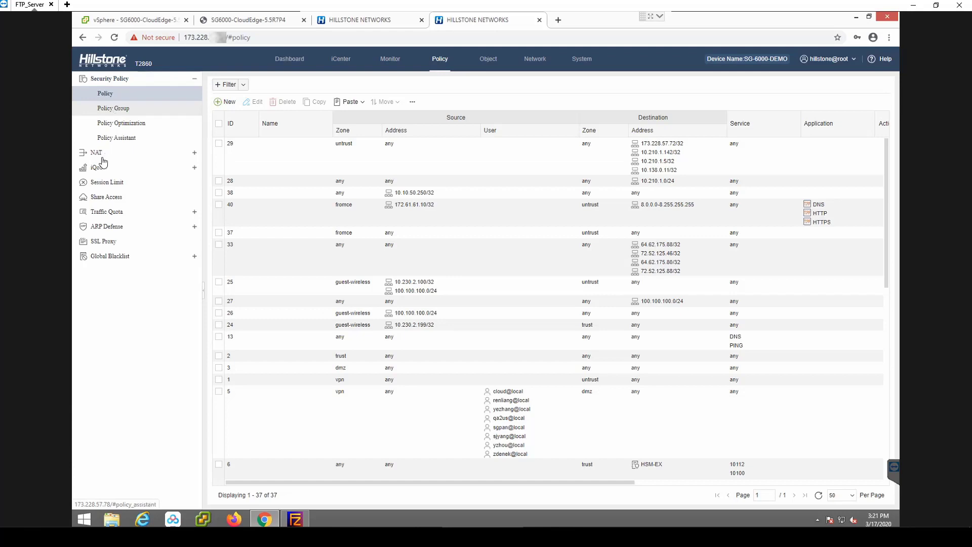
{"action": "left_click", "coordinate": [95, 152]}
{"action": "left_click", "coordinate": [112, 185]}
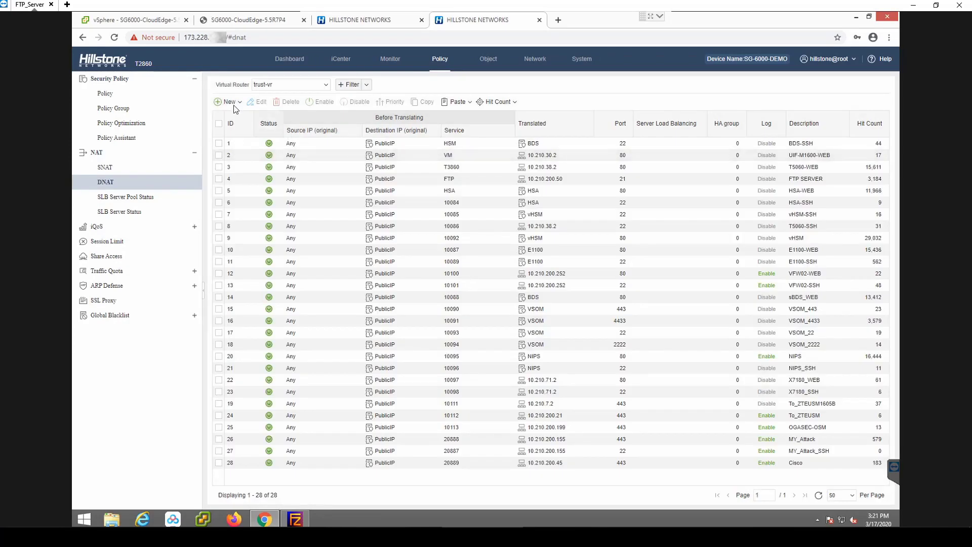
{"action": "left_click", "coordinate": [229, 101]}
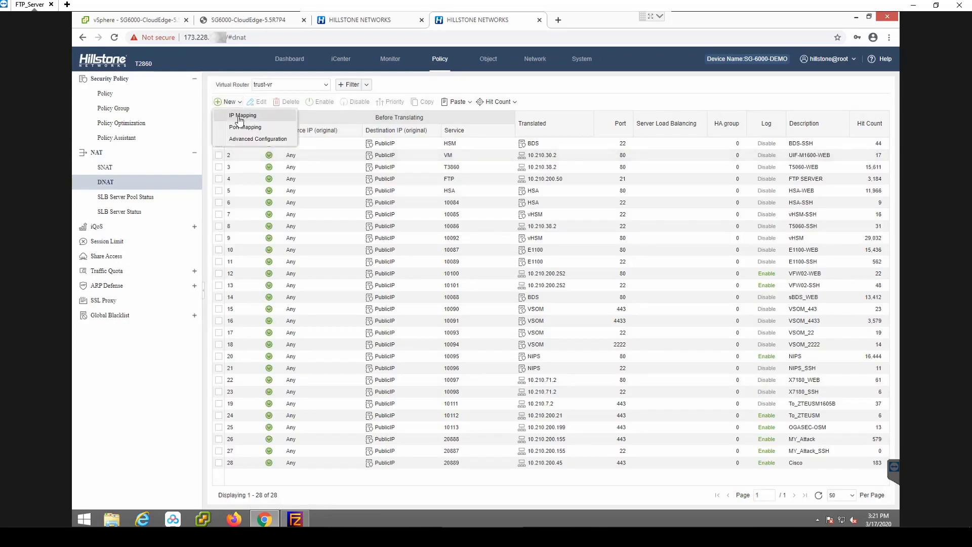
{"action": "left_click", "coordinate": [240, 128]}
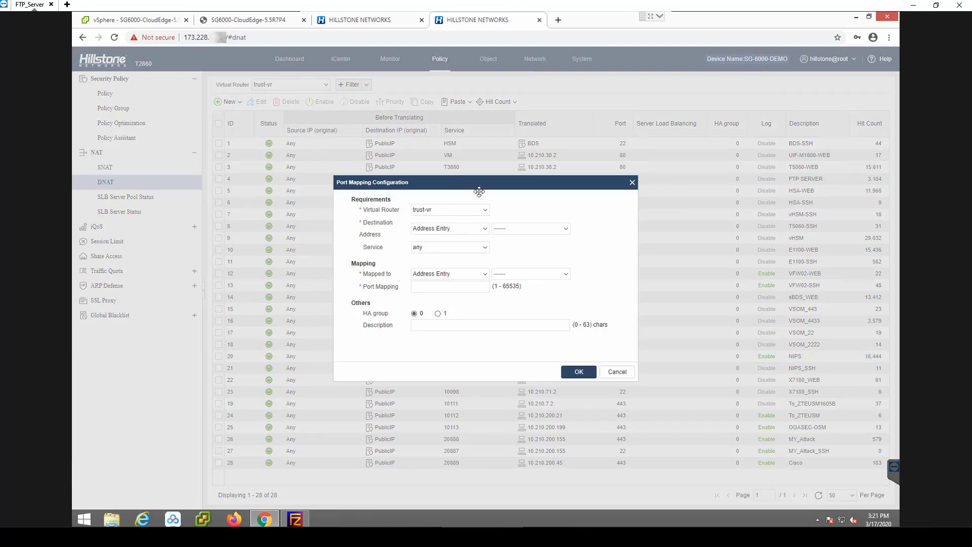
- Set the port mapping's destination address to the IP Address type and enter the T2860's public IP
{"action": "left_click", "coordinate": [486, 229]}
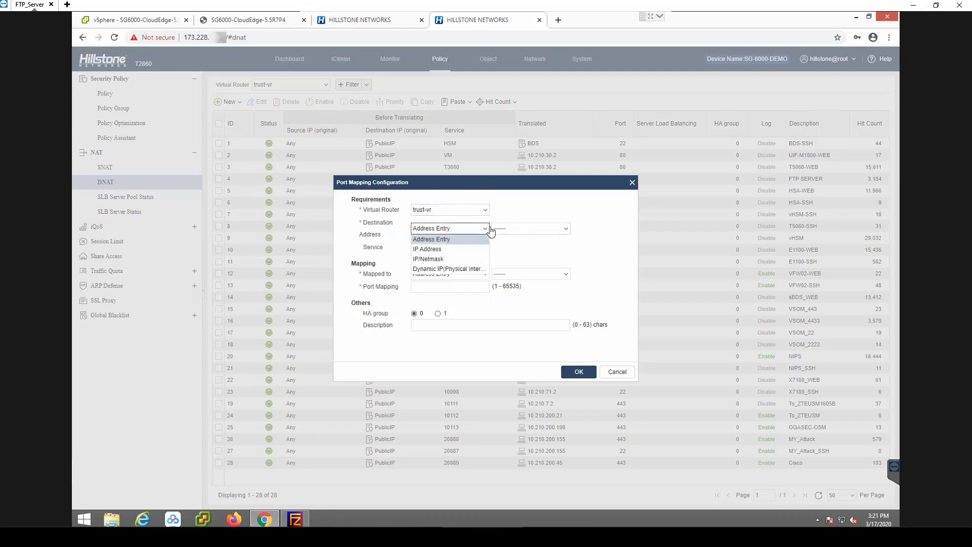
{"action": "left_click", "coordinate": [455, 250]}
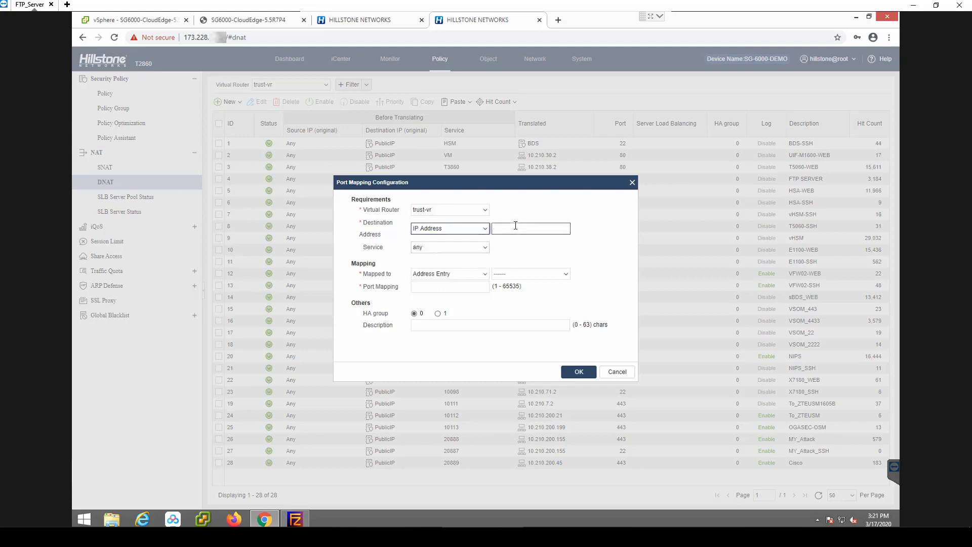
{"action": "left_click", "coordinate": [521, 230]}
{"action": "type", "text": "173.228."}
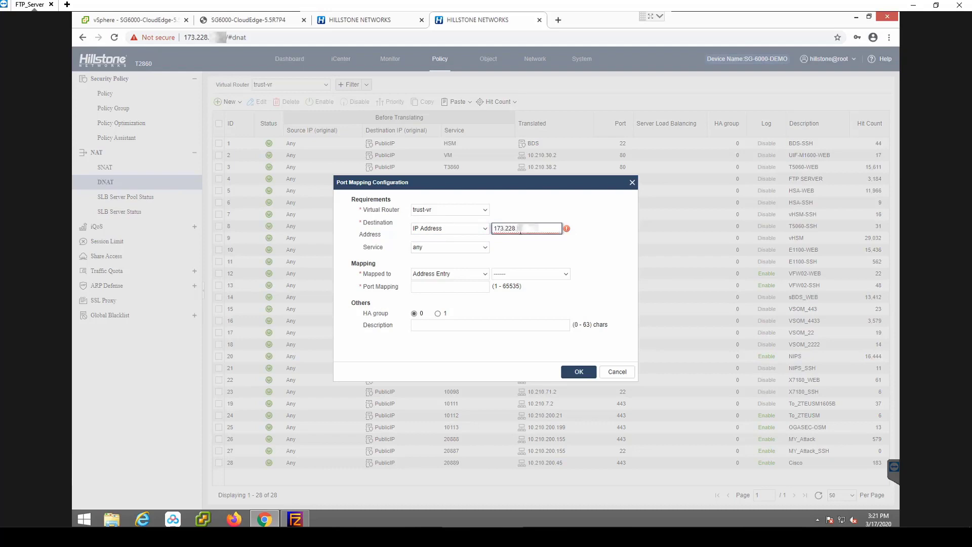
{"action": "type", "text": "1"}
- Replace the port mapping rule's any service with the user-defined service 24433
{"action": "left_click", "coordinate": [485, 248]}
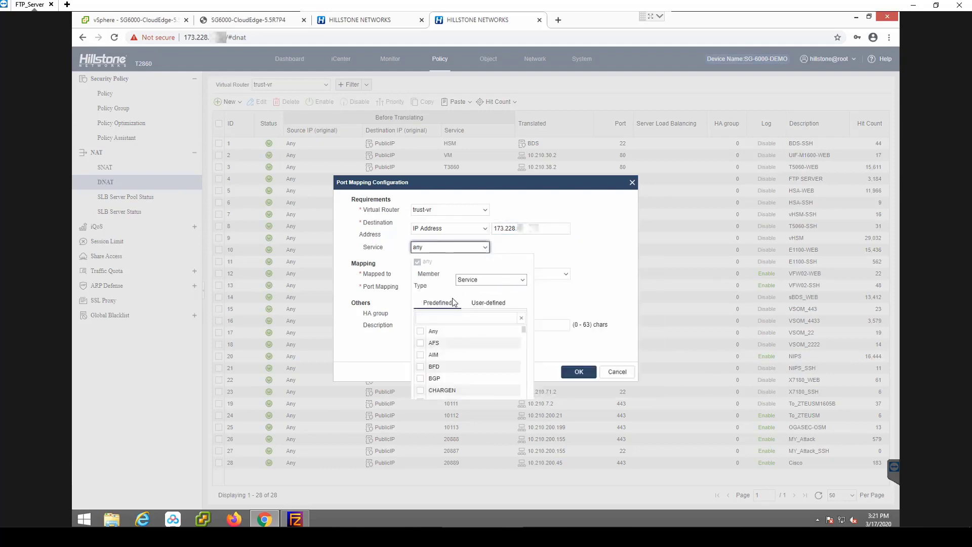
{"action": "left_click", "coordinate": [476, 303]}
{"action": "left_click", "coordinate": [454, 316]}
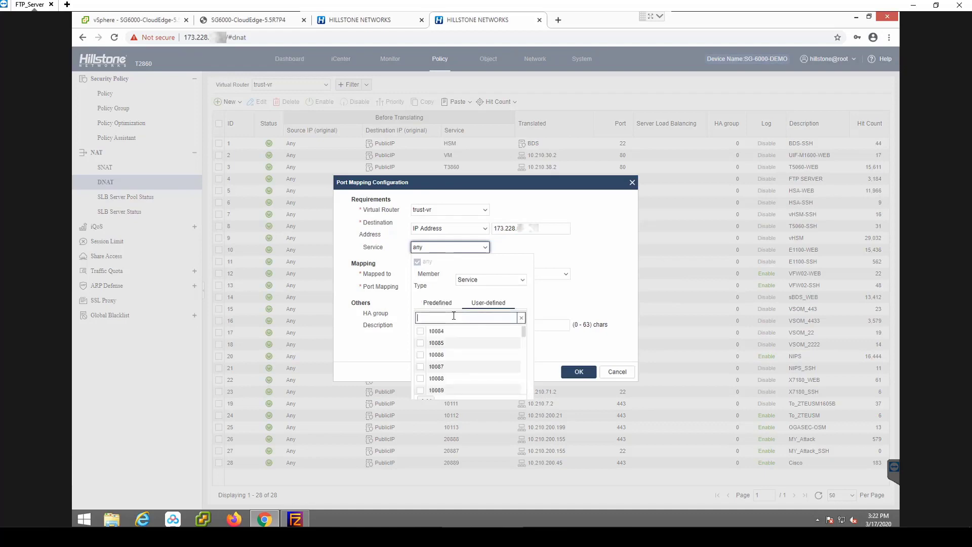
{"action": "type", "text": "244"}
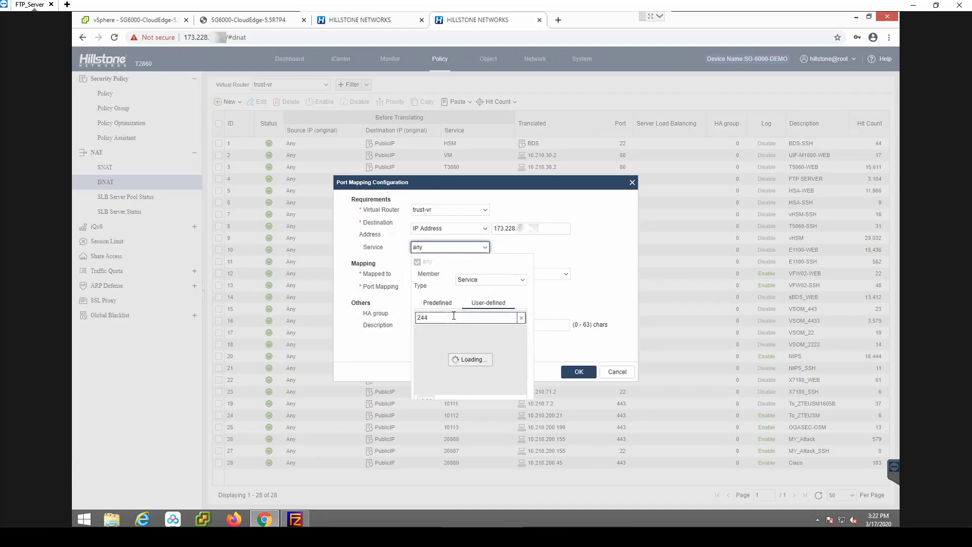
{"action": "left_click", "coordinate": [421, 331]}
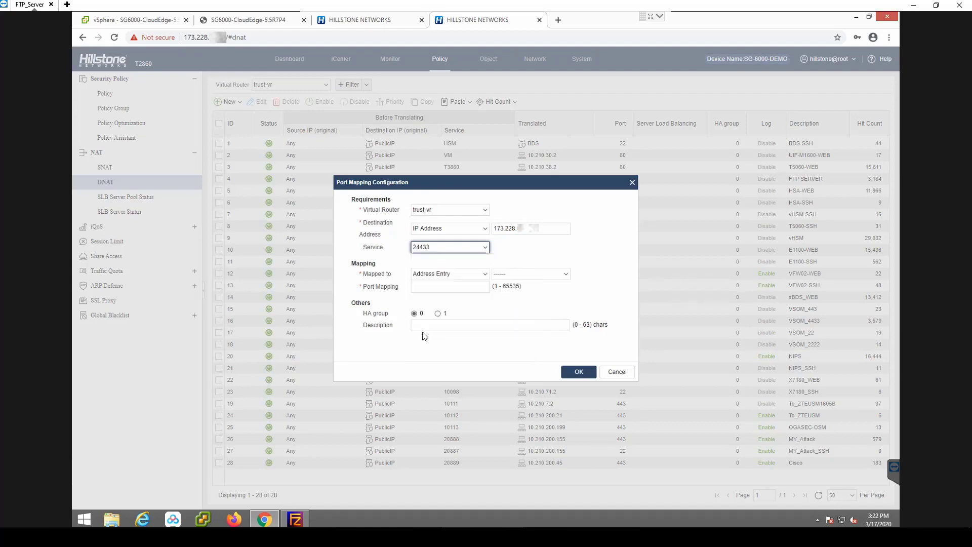
- Map the rule to IP address 10.210.200.156 with port mapping 4433 and save it
{"action": "left_click", "coordinate": [425, 287]}
{"action": "left_click", "coordinate": [479, 274]}
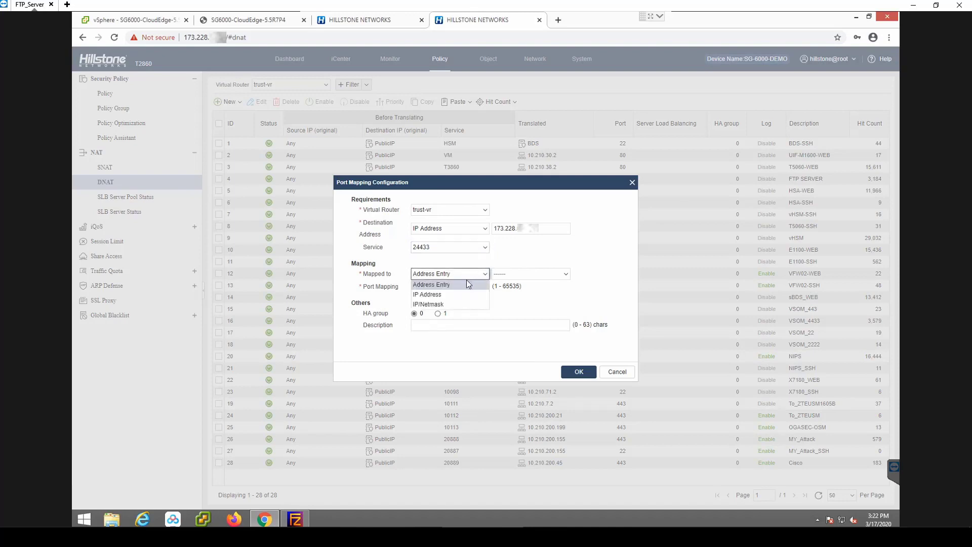
{"action": "left_click", "coordinate": [453, 294]}
{"action": "left_click", "coordinate": [519, 276]}
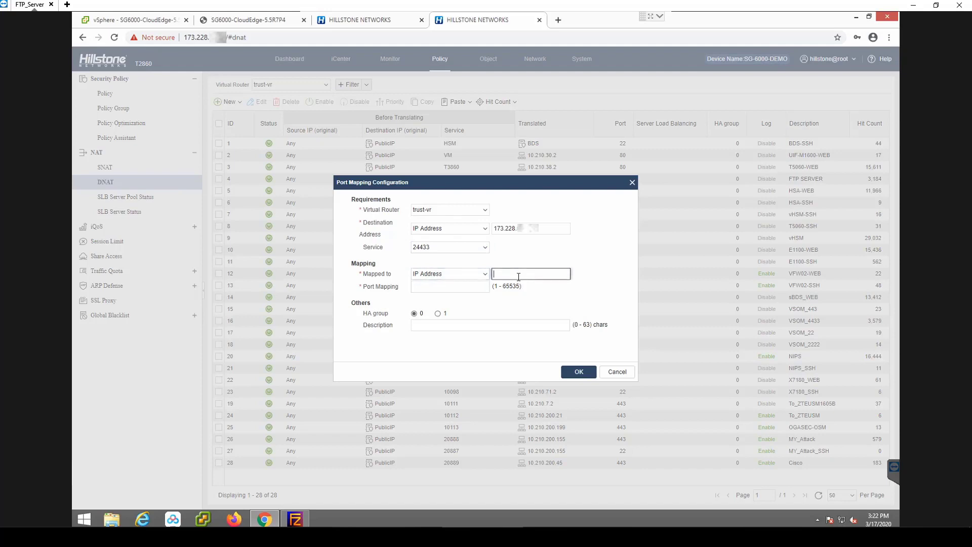
{"action": "type", "text": "10.210.200.156"}
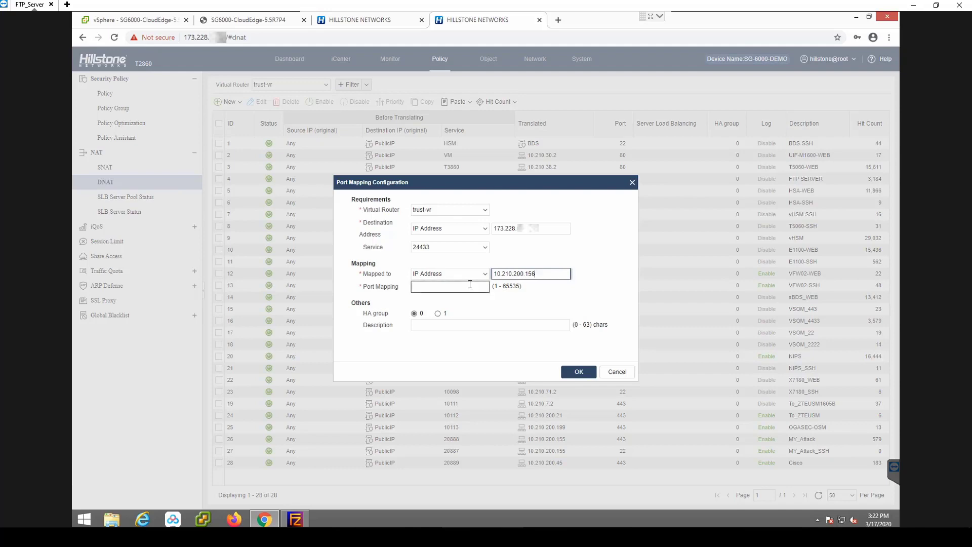
{"action": "left_click", "coordinate": [470, 286]}
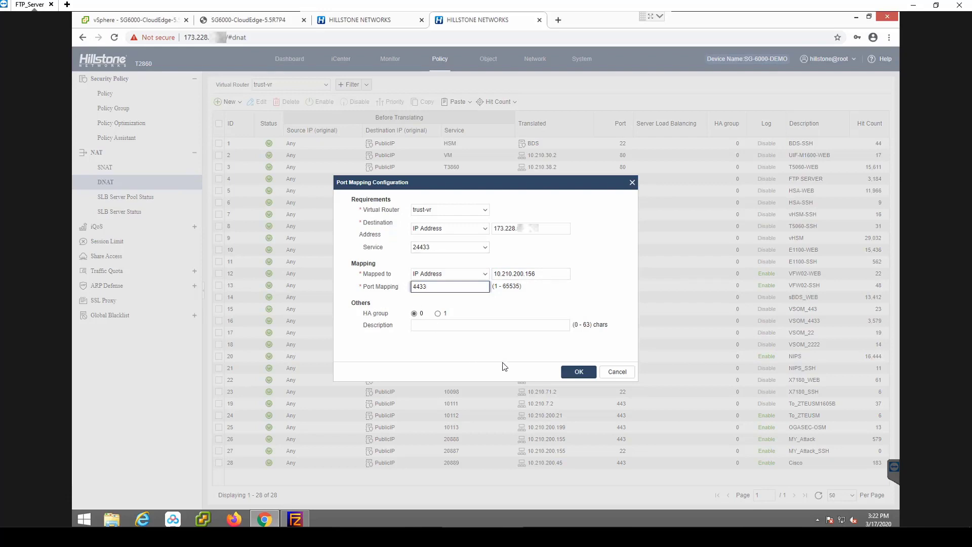
{"action": "left_click", "coordinate": [574, 373]}
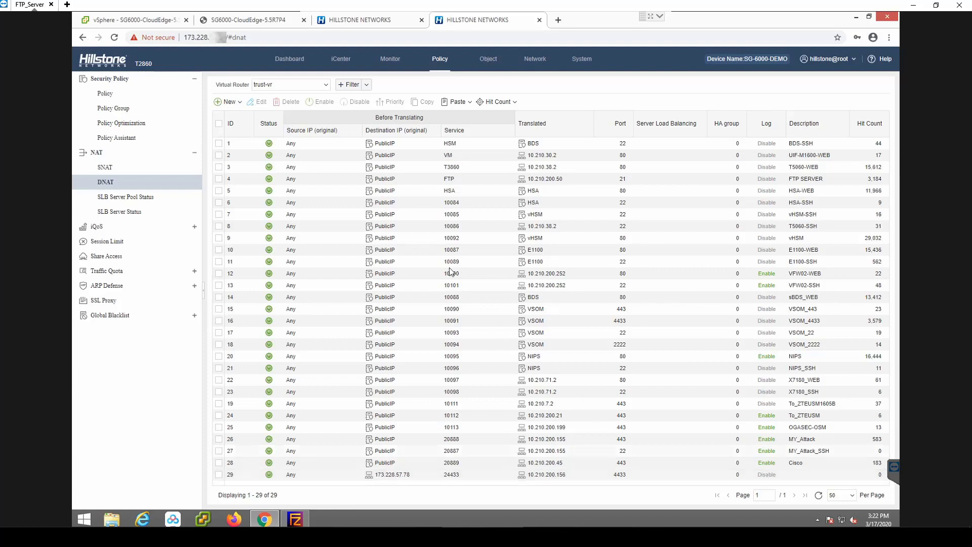
- Edit the T2860's security policy 6 and add the user-defined service 24433 to its selected services
{"action": "left_click", "coordinate": [107, 98]}
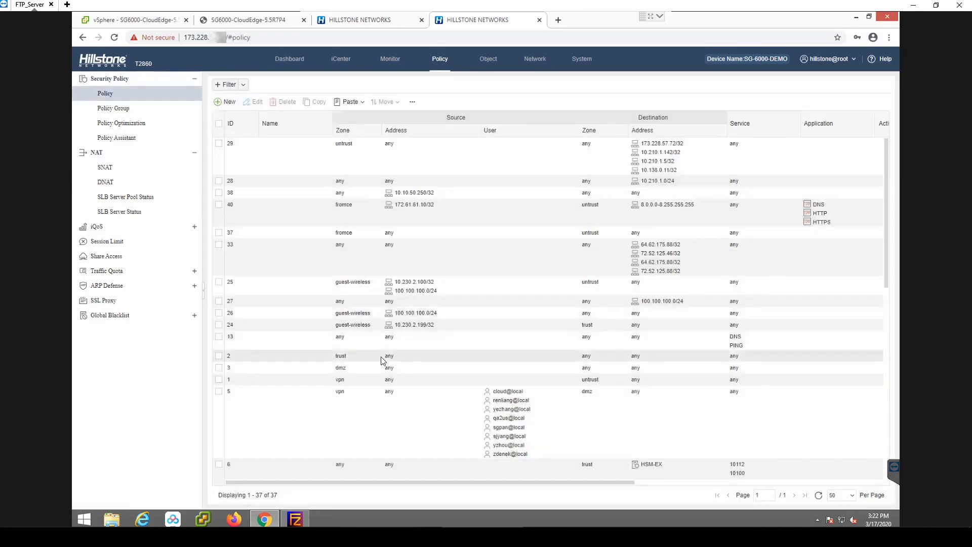
{"action": "scroll", "coordinate": [383, 361], "scroll_direction": "down", "scroll_amount": 2}
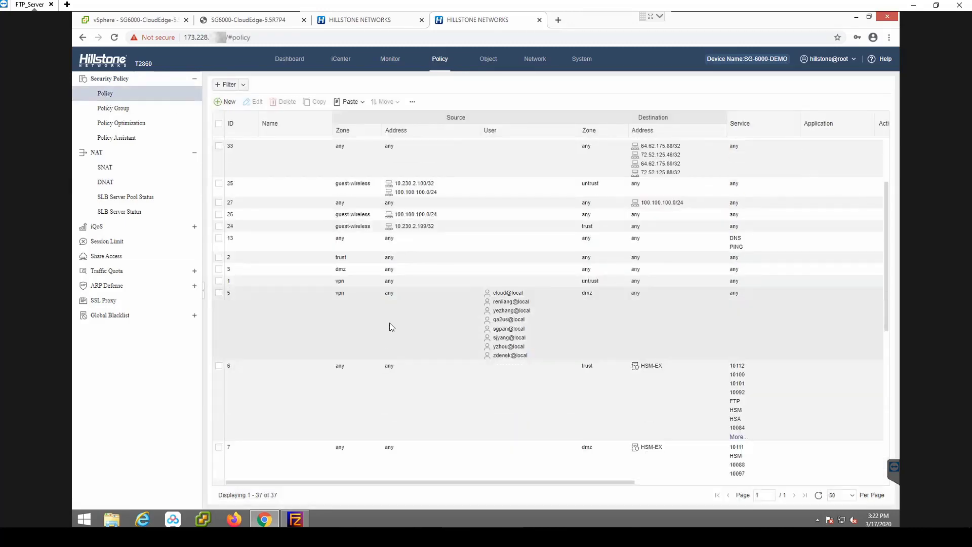
{"action": "left_click", "coordinate": [266, 392]}
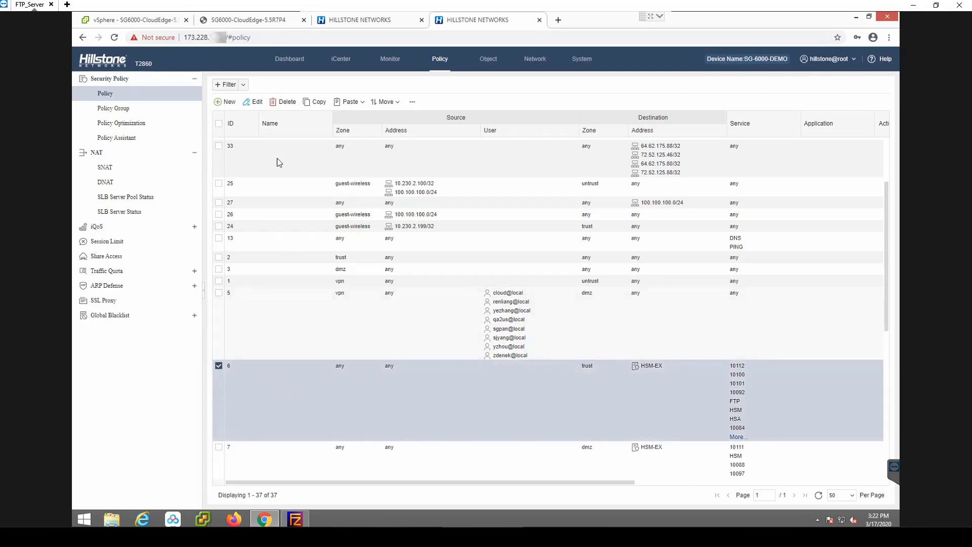
{"action": "left_click", "coordinate": [252, 103]}
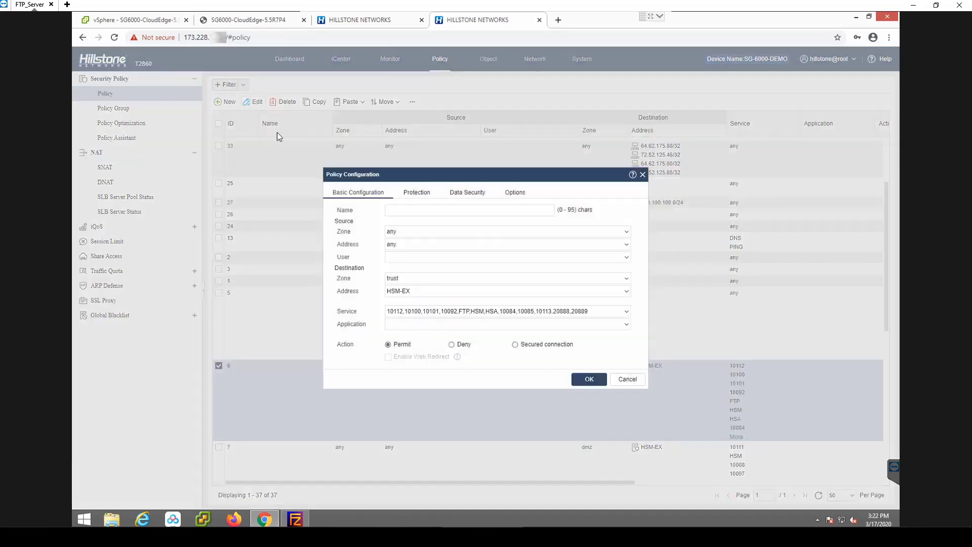
{"action": "left_click", "coordinate": [626, 311]}
{"action": "left_click", "coordinate": [462, 367]}
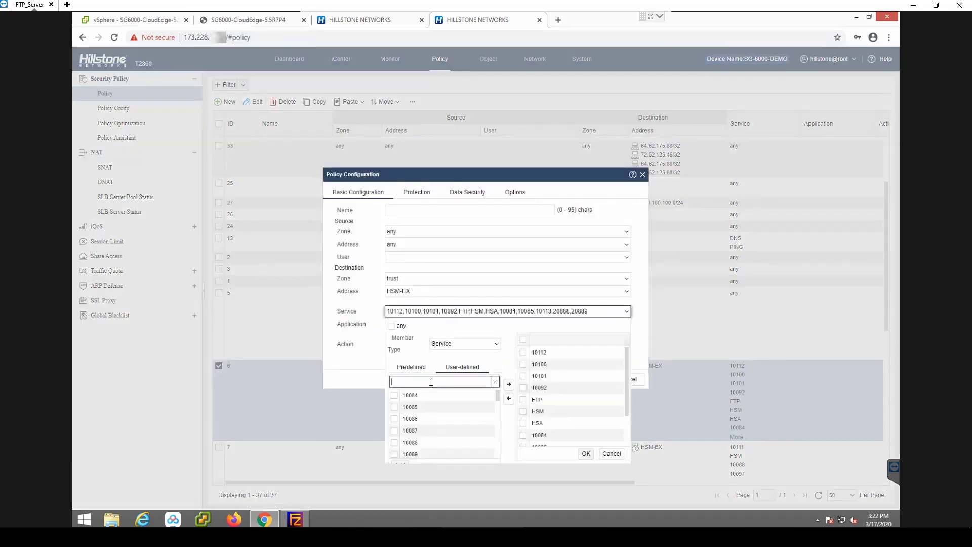
{"action": "left_click", "coordinate": [430, 381]}
{"action": "type", "text": "244"}
{"action": "left_click", "coordinate": [394, 395]}
{"action": "left_click", "coordinate": [509, 384]}
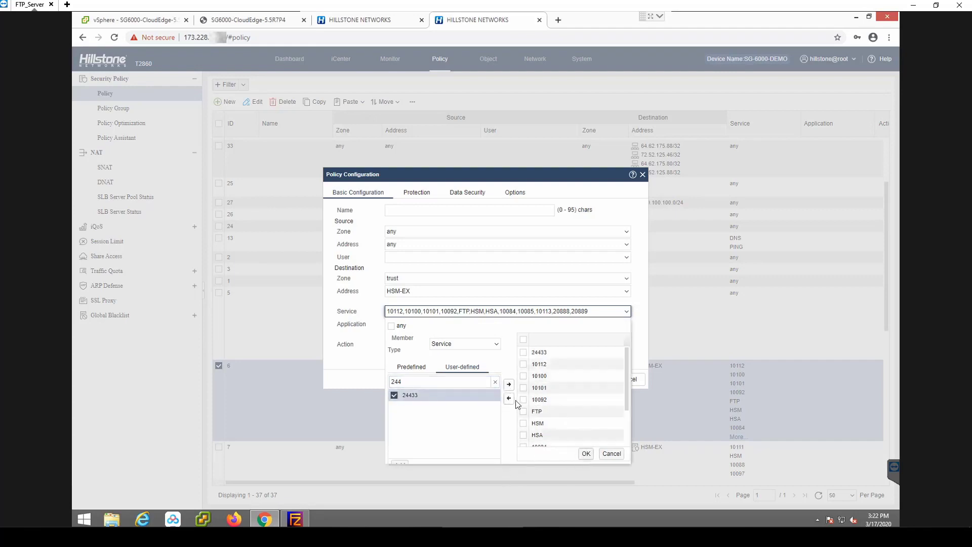
- Review the policy's selected services, accept the selection and save the policy
{"action": "scroll", "coordinate": [623, 391], "scroll_direction": "down", "scroll_amount": 2}
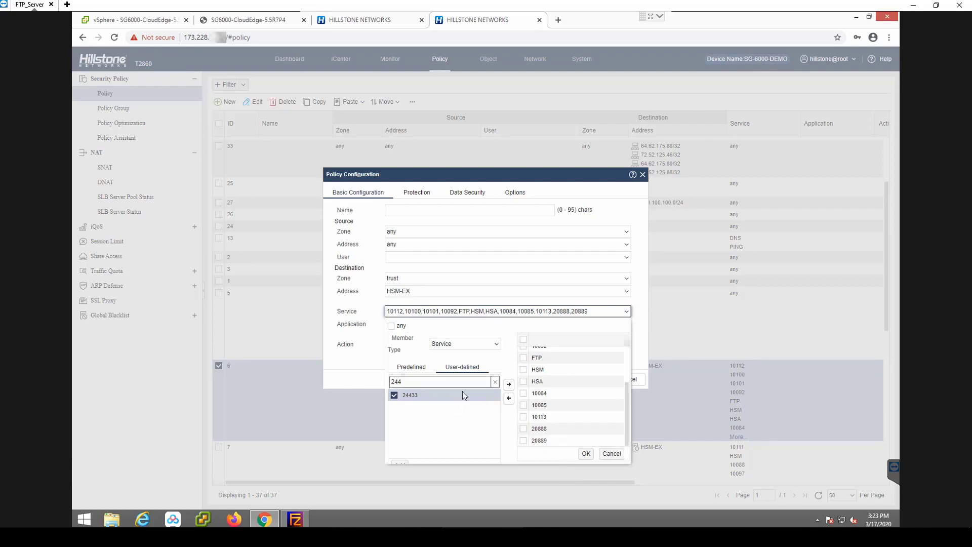
{"action": "left_click_drag", "start_coordinate": [627, 417], "coordinate": [632, 366]}
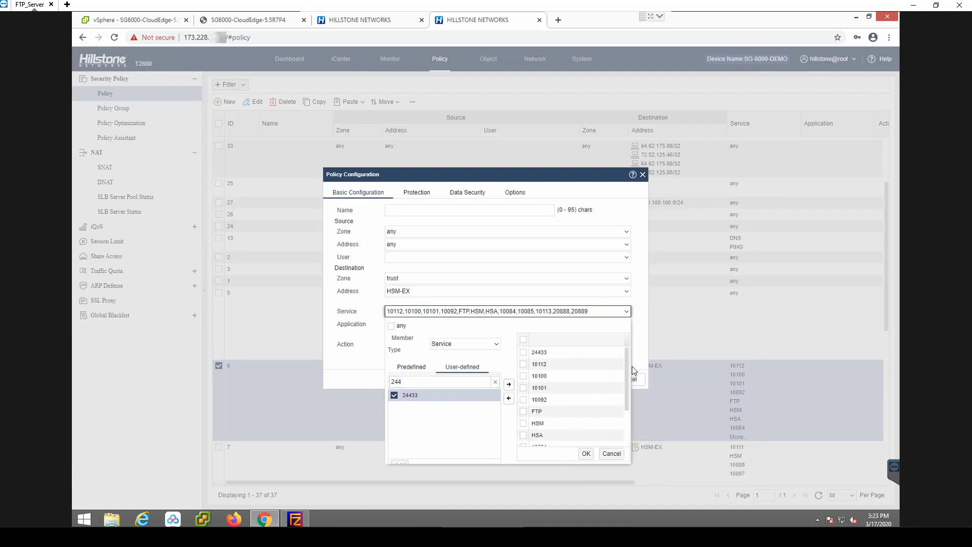
{"action": "left_click", "coordinate": [588, 454]}
{"action": "left_click", "coordinate": [592, 381]}
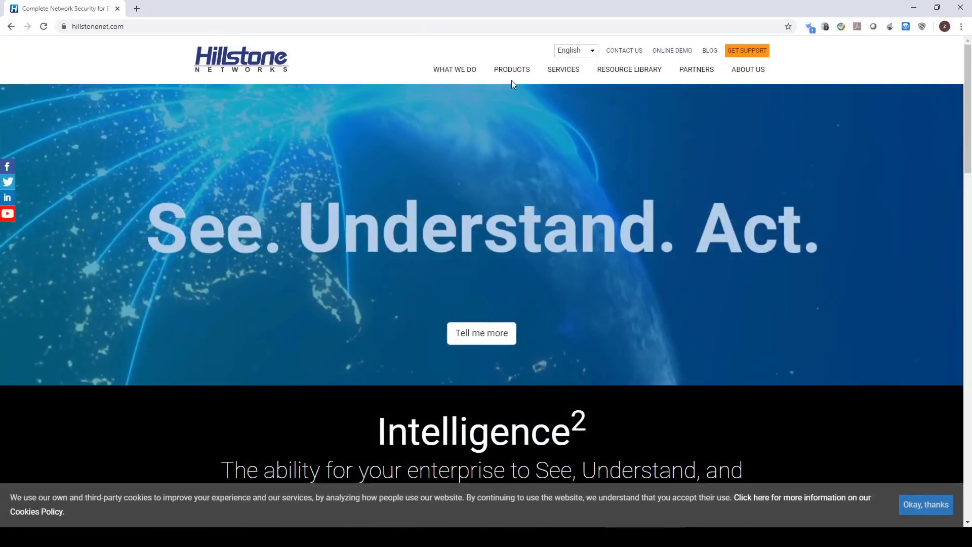
- Switch to the Hillstone Networks website and find the VPN Client Download section on the E-Series Next-Generation Firewalls page
{"action": "mouse_move", "coordinate": [516, 71]}
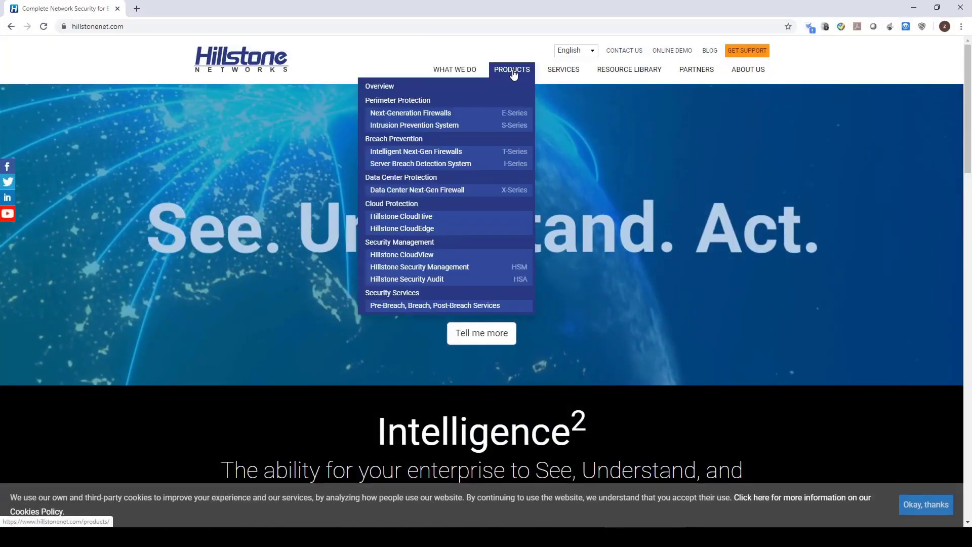
{"action": "left_click", "coordinate": [491, 117]}
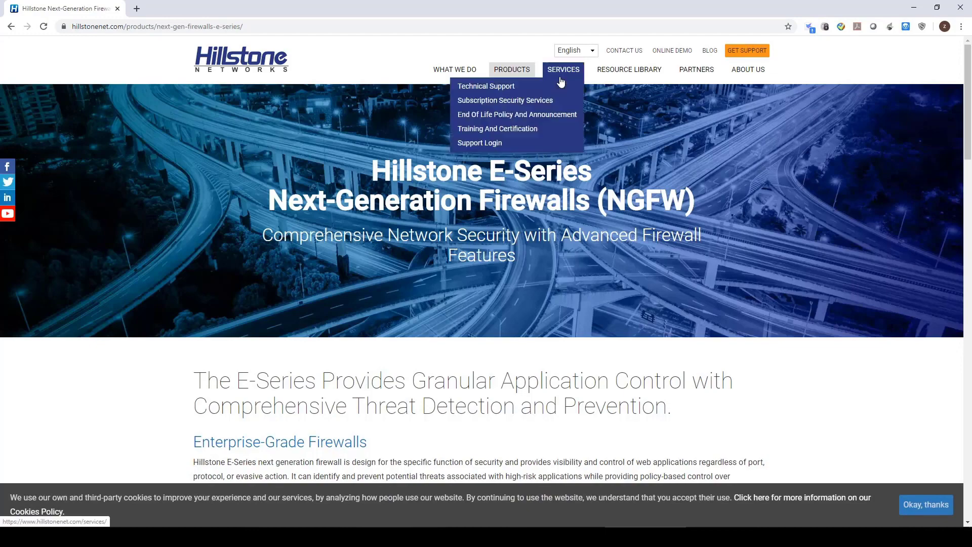
{"action": "scroll", "coordinate": [577, 261], "scroll_direction": "down", "scroll_amount": 20}
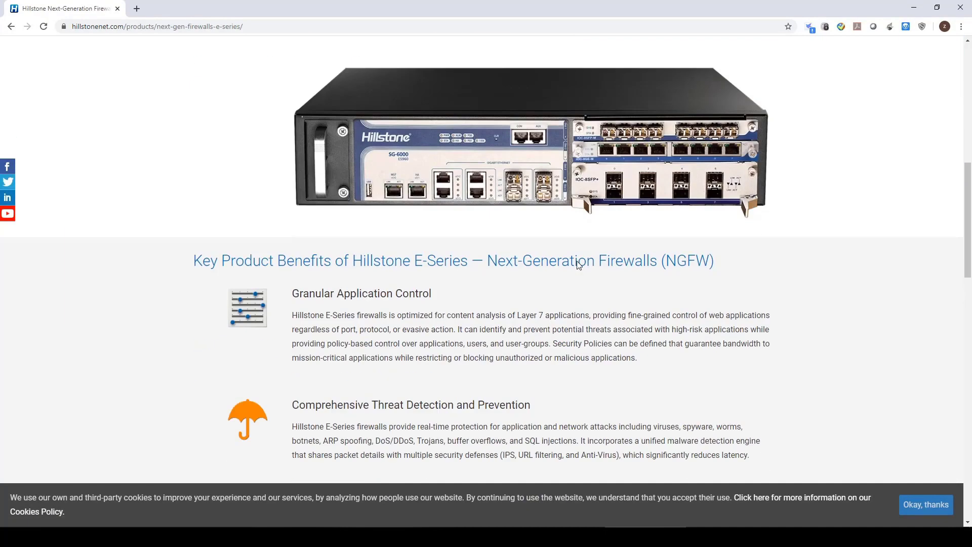
{"action": "scroll", "coordinate": [579, 264], "scroll_direction": "down", "scroll_amount": 9}
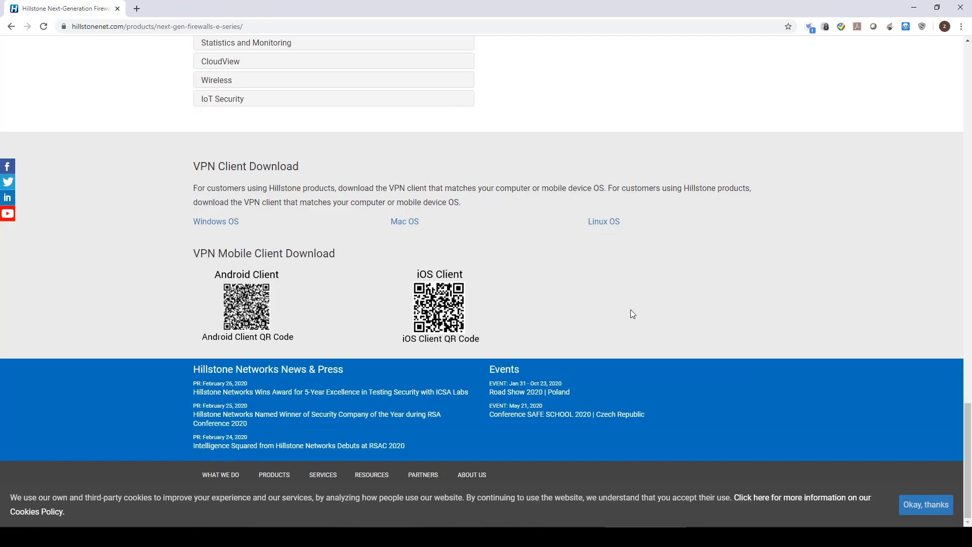
- Switch to Hillstone Secure Connect on the local desktop and log in to the saved ssltest connection on port 24433 with the account password
{"action": "left_click", "coordinate": [913, 7]}
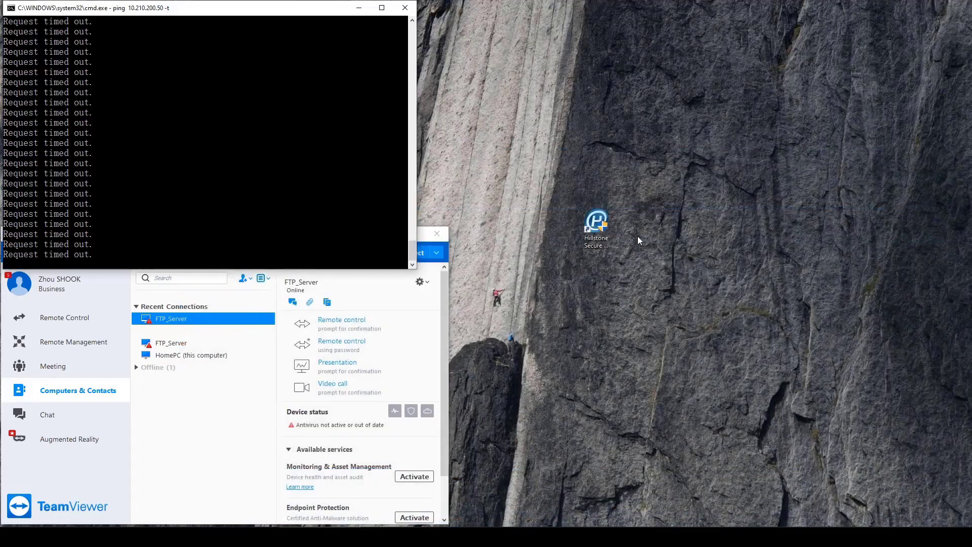
{"action": "left_click", "coordinate": [599, 224]}
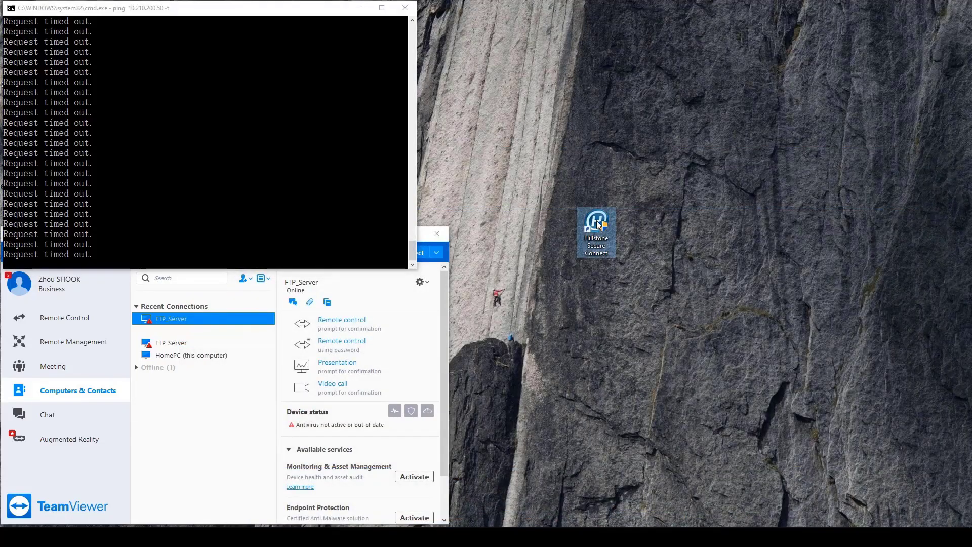
{"action": "double_click", "coordinate": [599, 224]}
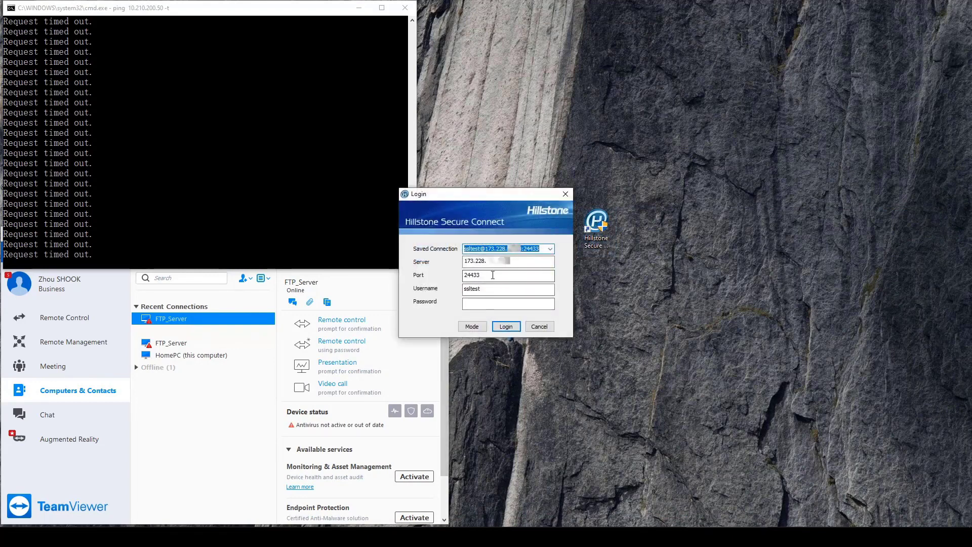
{"action": "left_click", "coordinate": [485, 301]}
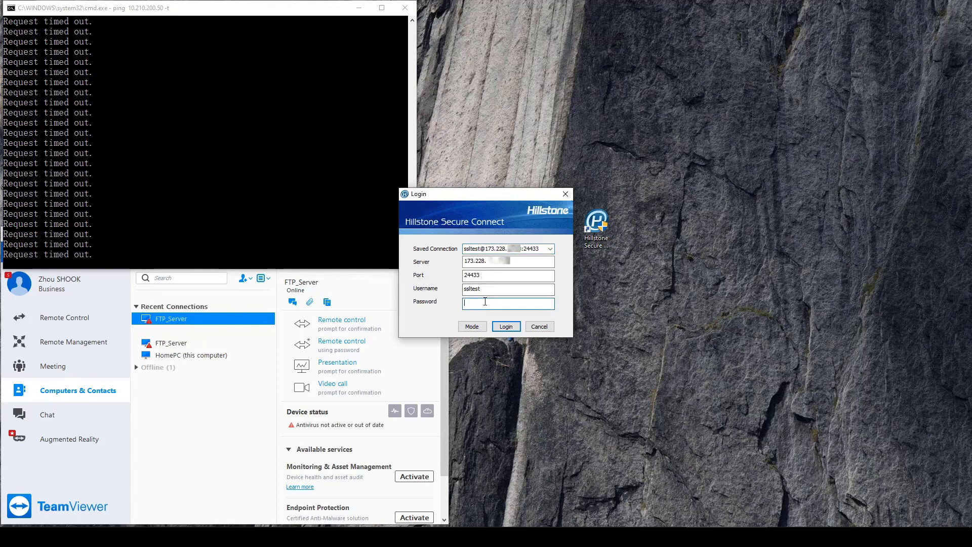
{"action": "type", "text": "••••••"}
{"action": "left_click", "coordinate": [510, 329]}
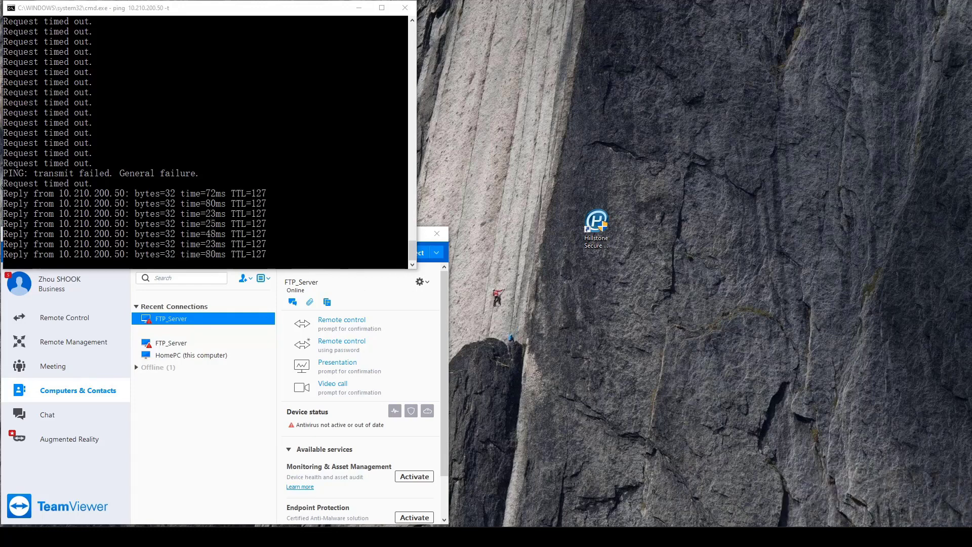
- Open the Network Information of the running Hillstone Secure Connect client to examine the VPN connection details
{"action": "left_click", "coordinate": [840, 536]}
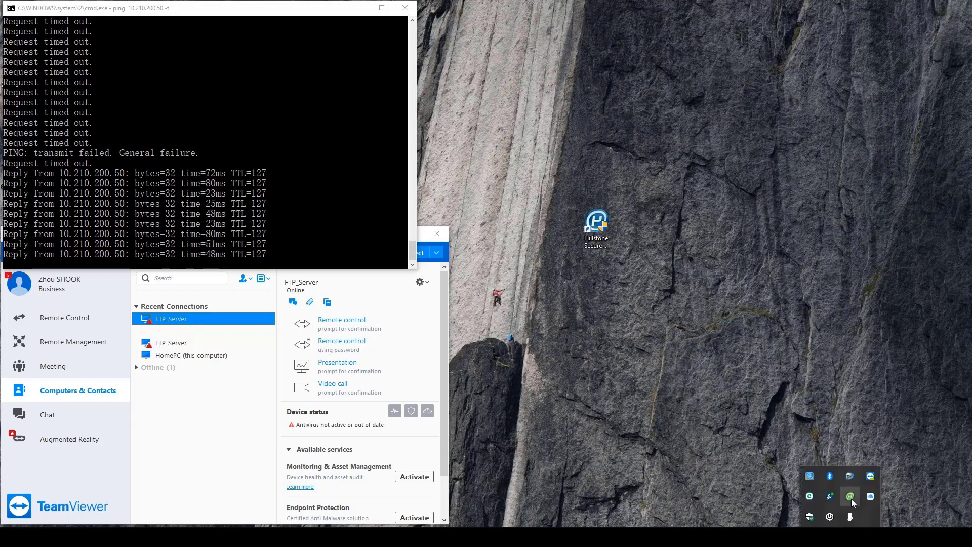
{"action": "double_click", "coordinate": [850, 497]}
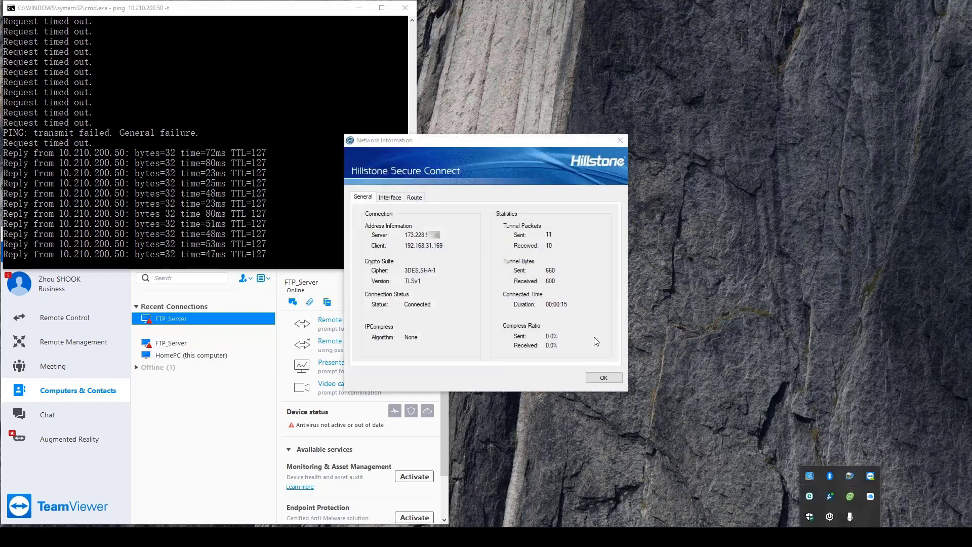